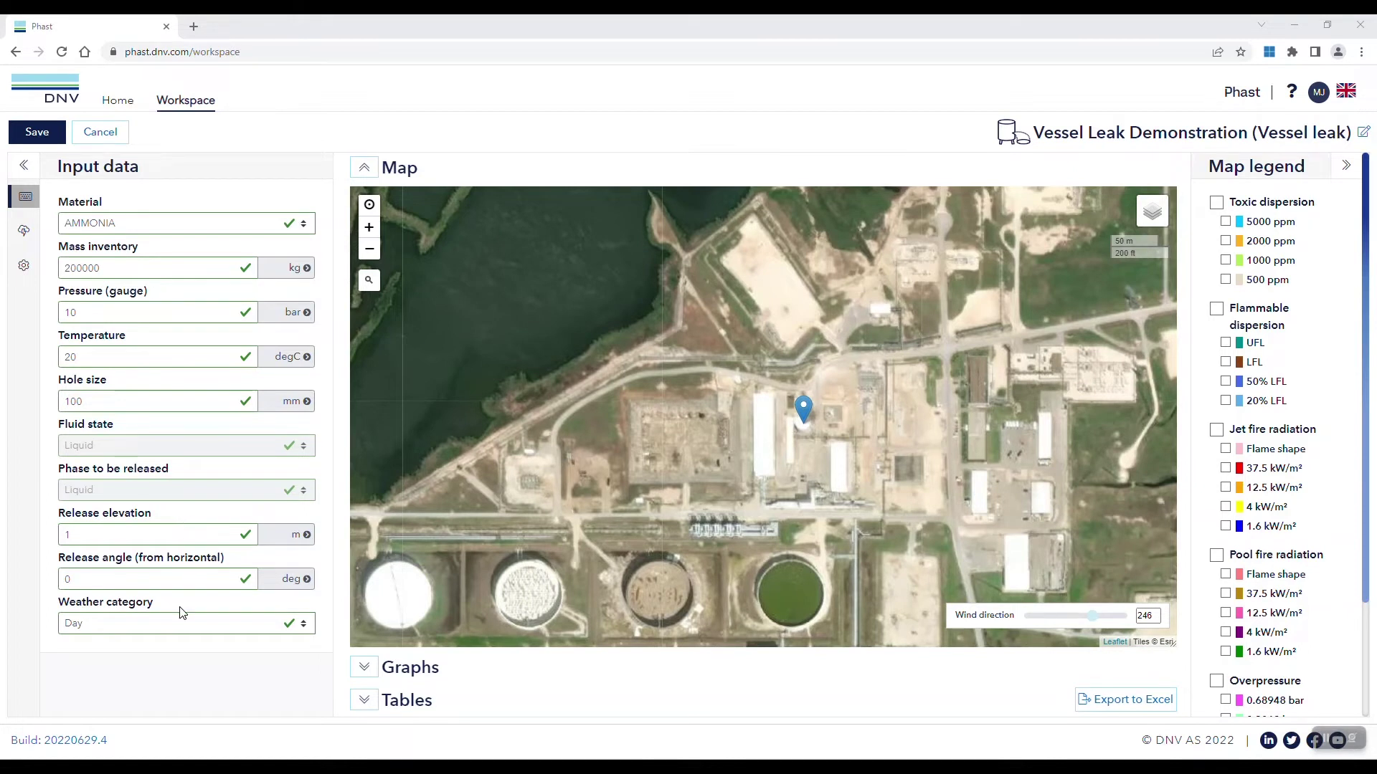
{"action": "left_click", "coordinate": [24, 234]}
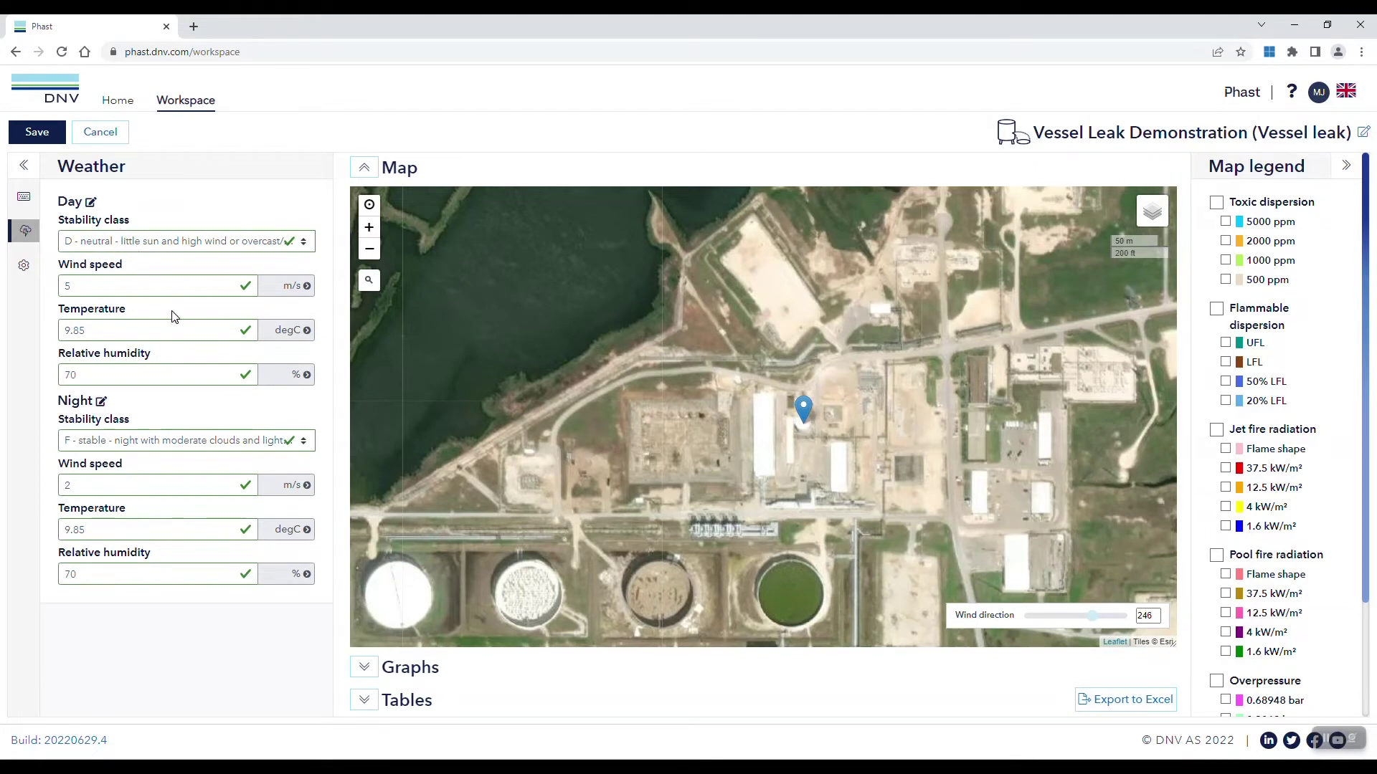
{"action": "left_click", "coordinate": [25, 268]}
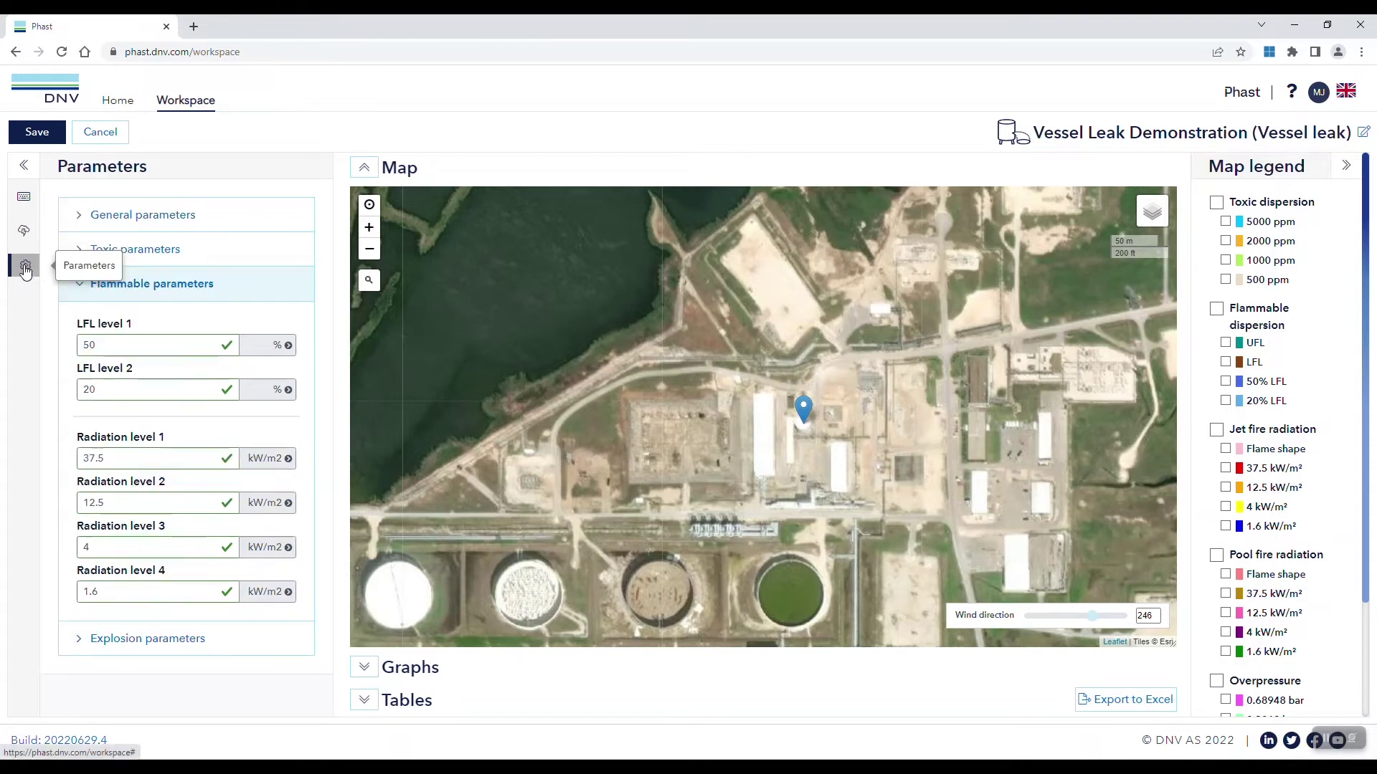
{"action": "left_click", "coordinate": [165, 251]}
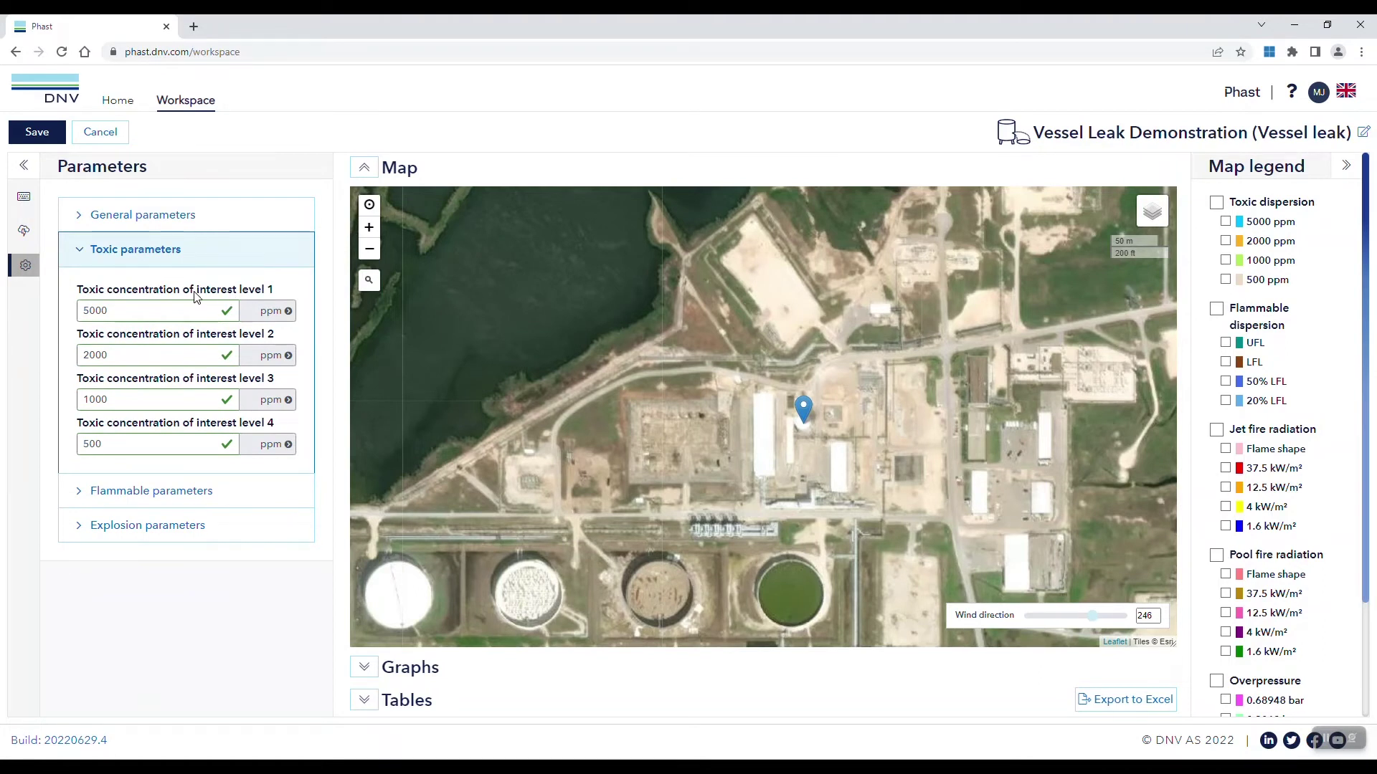
{"action": "left_click", "coordinate": [160, 491]}
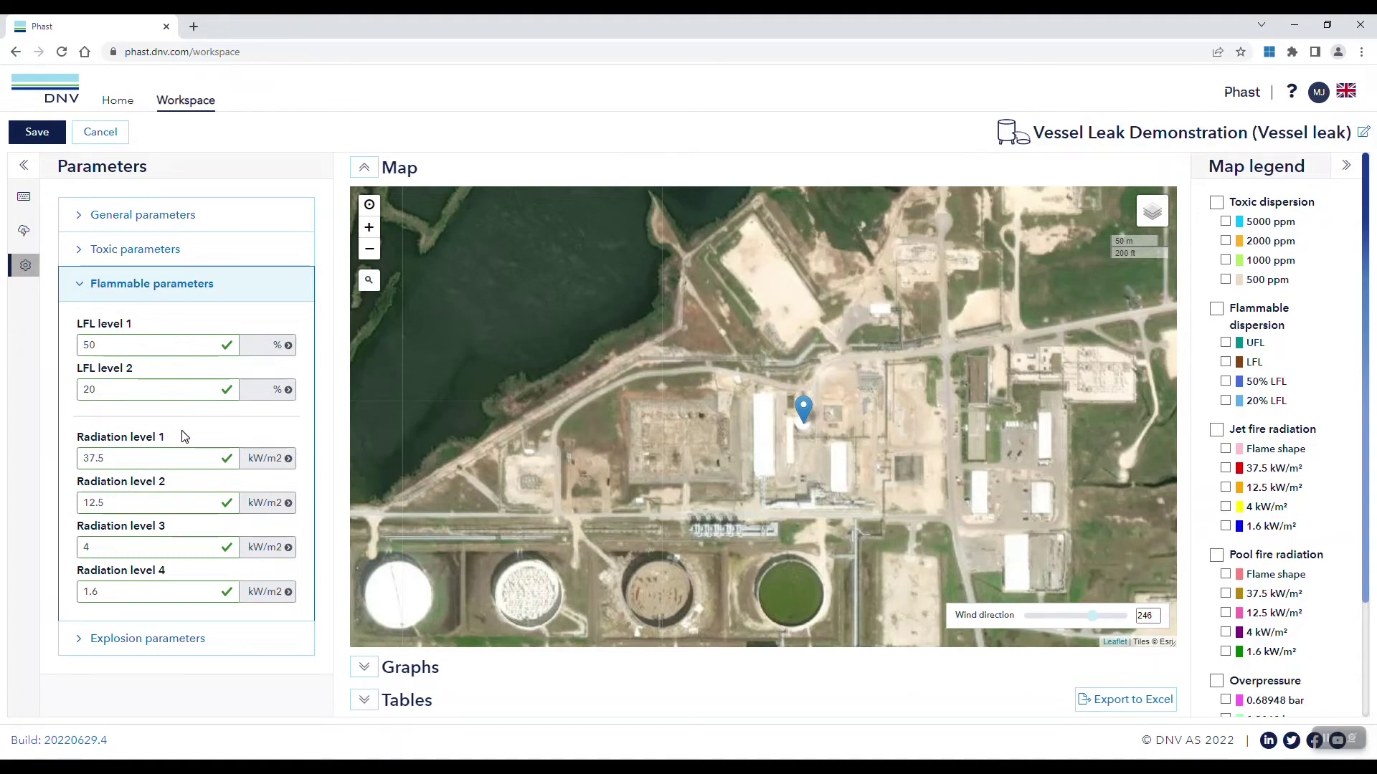
{"action": "left_click", "coordinate": [167, 648]}
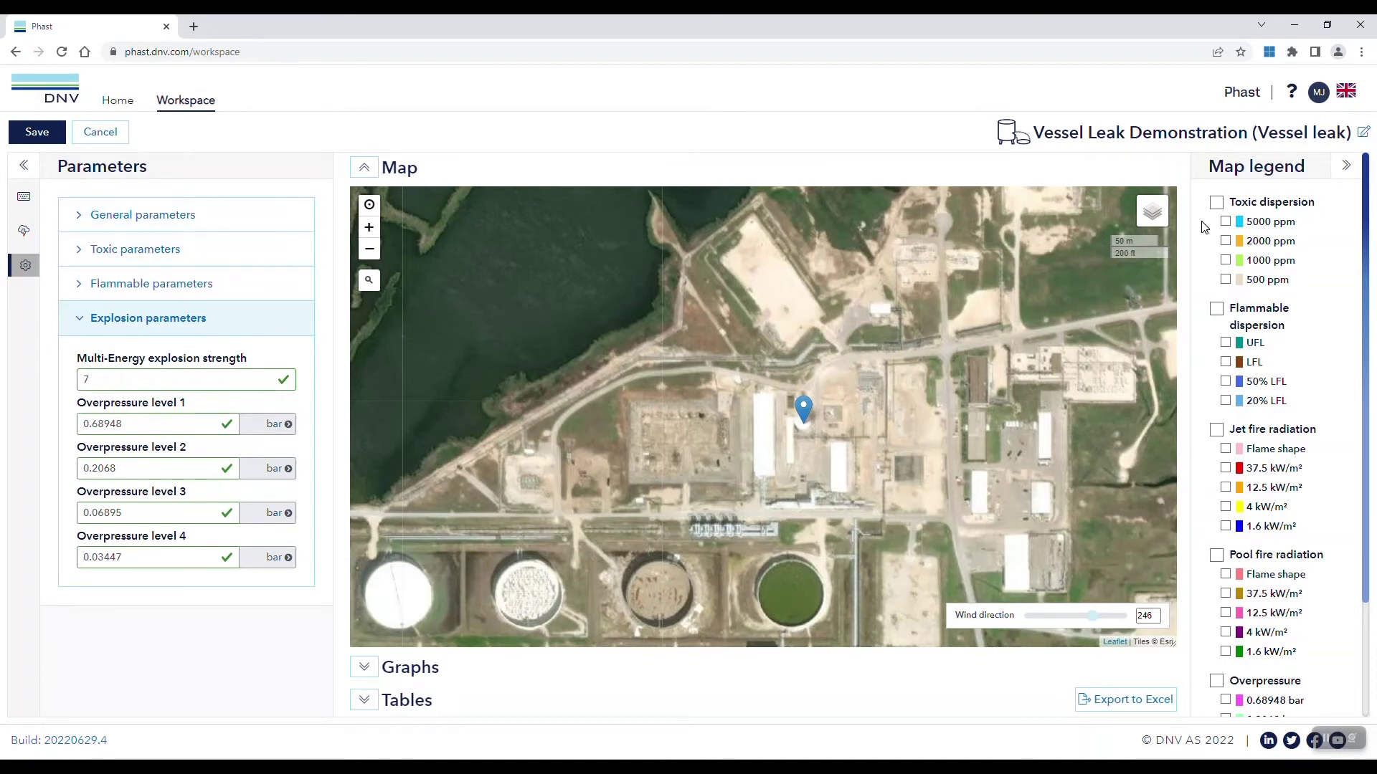
{"action": "left_click", "coordinate": [25, 196]}
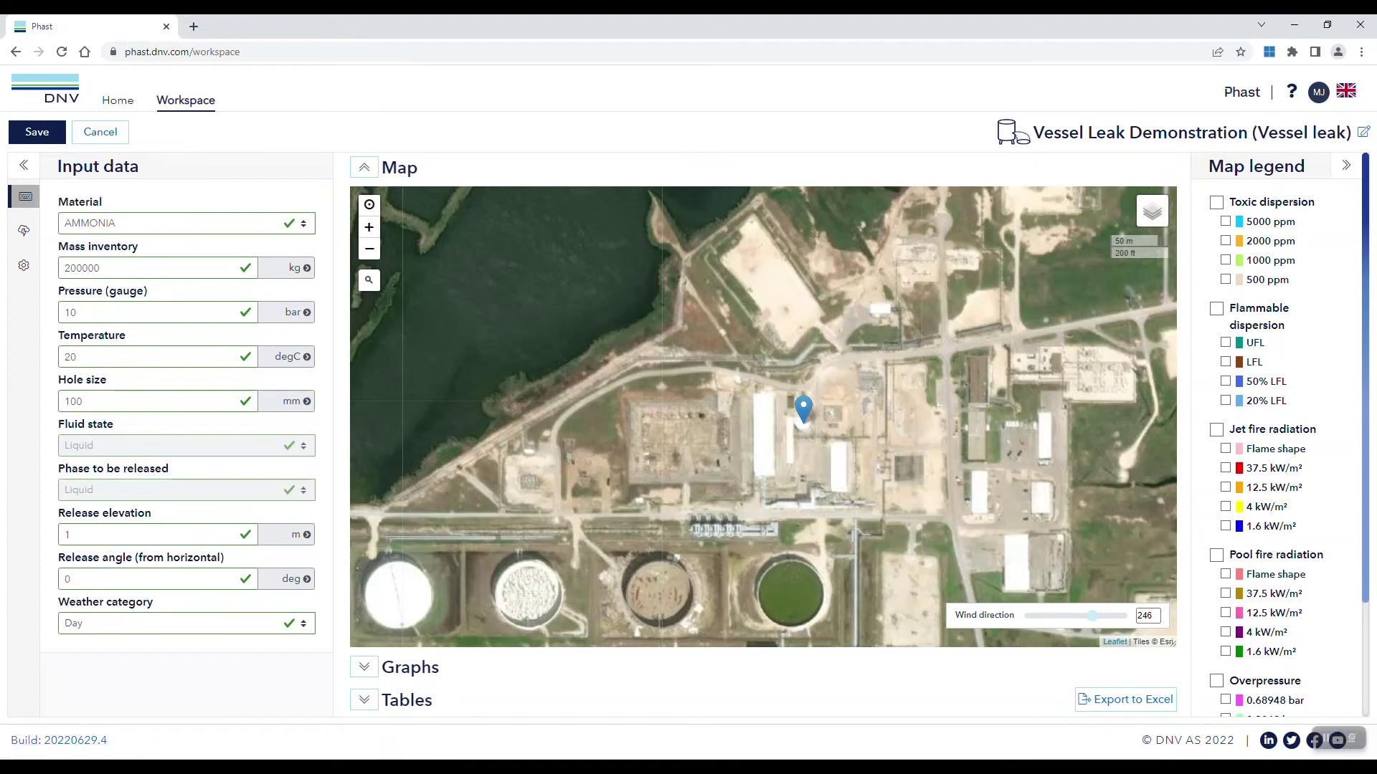
- Show the toxic dispersion contours on the map and pan along the toxic plume
{"action": "left_click", "coordinate": [1217, 204]}
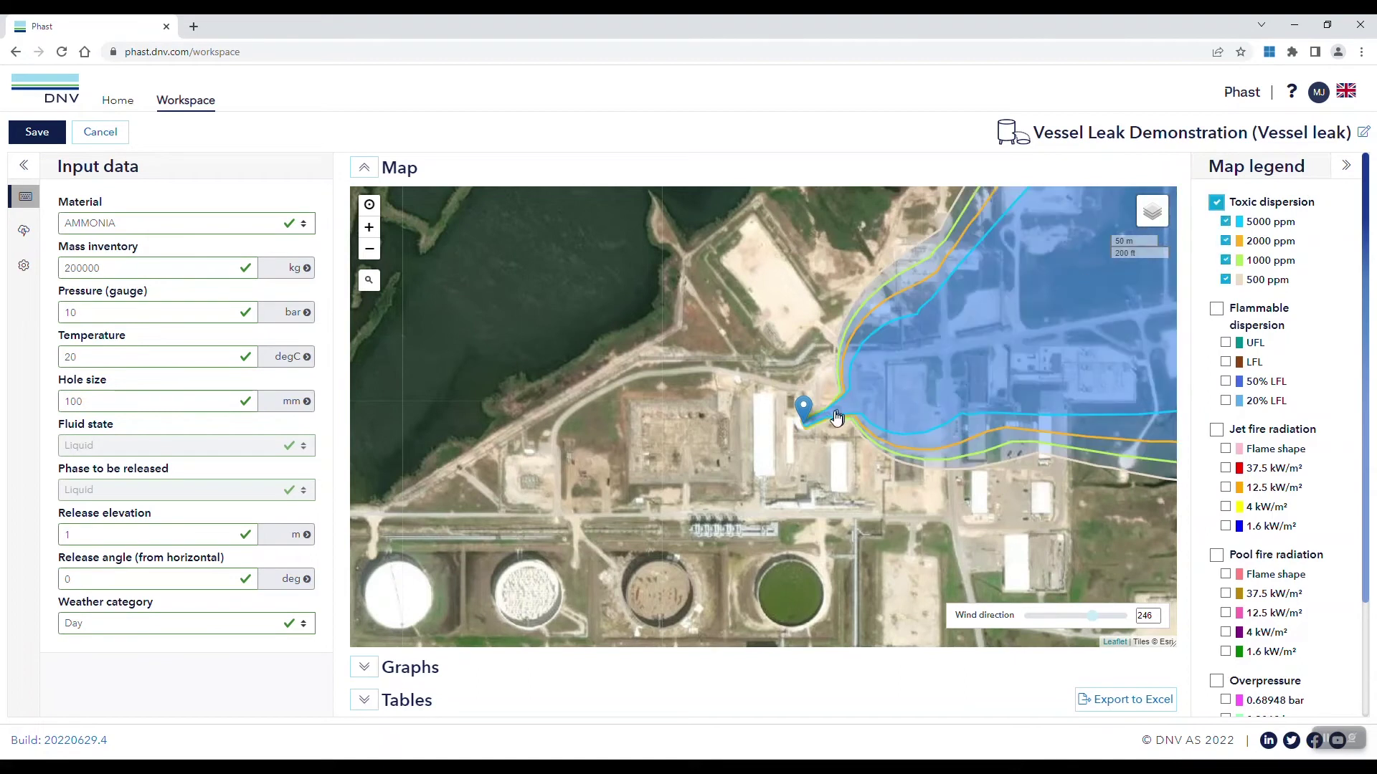
{"action": "scroll", "coordinate": [712, 381], "scroll_direction": "down", "scroll_amount": 2}
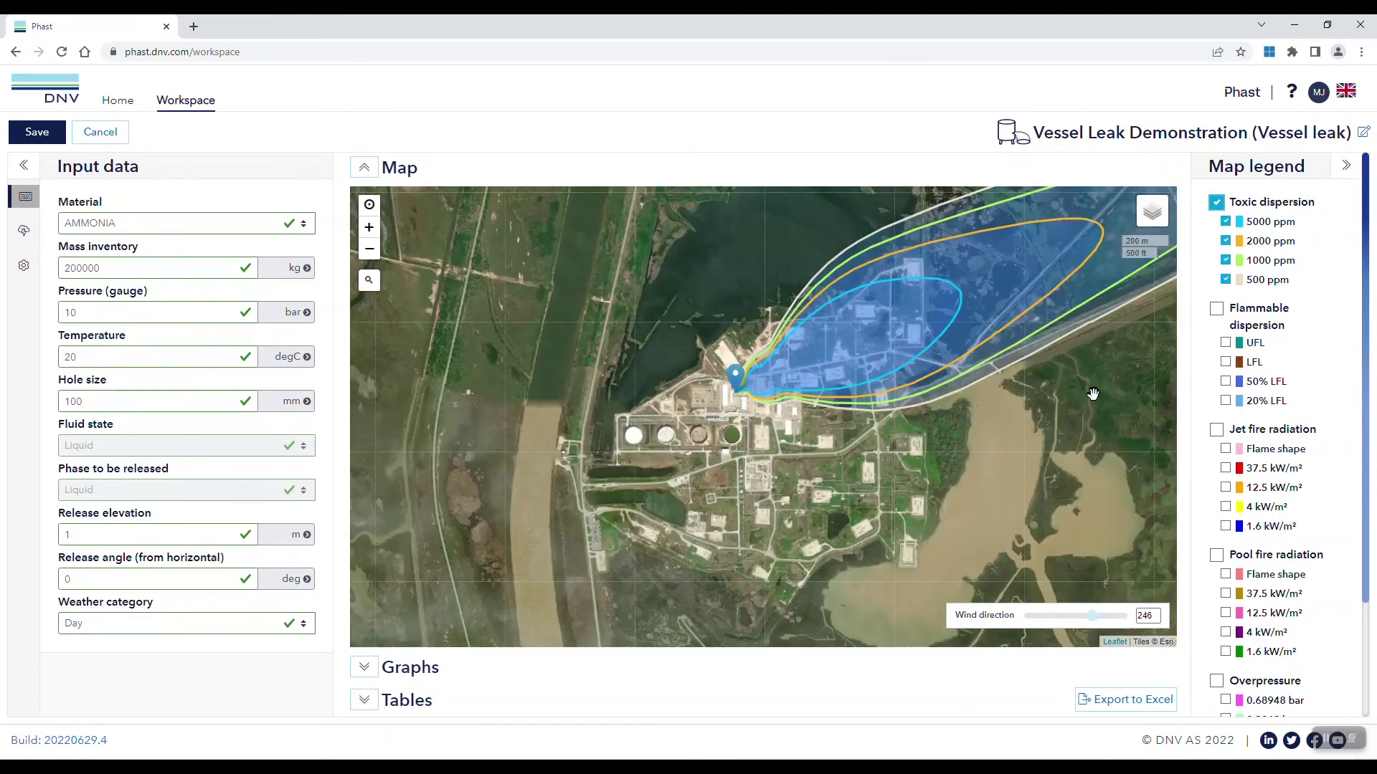
{"action": "left_click_drag", "start_coordinate": [1063, 400], "coordinate": [860, 499]}
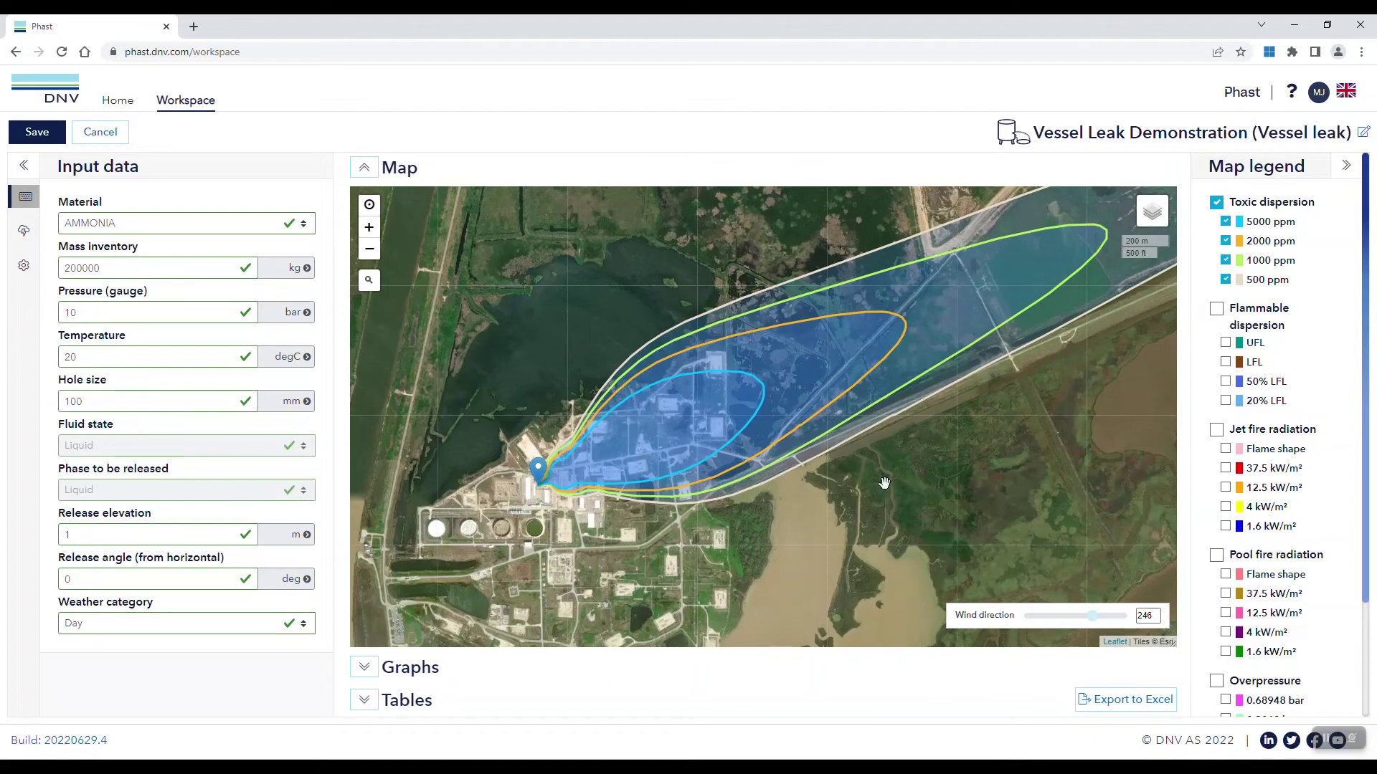
{"action": "scroll", "coordinate": [894, 471], "scroll_direction": "down", "scroll_amount": 3}
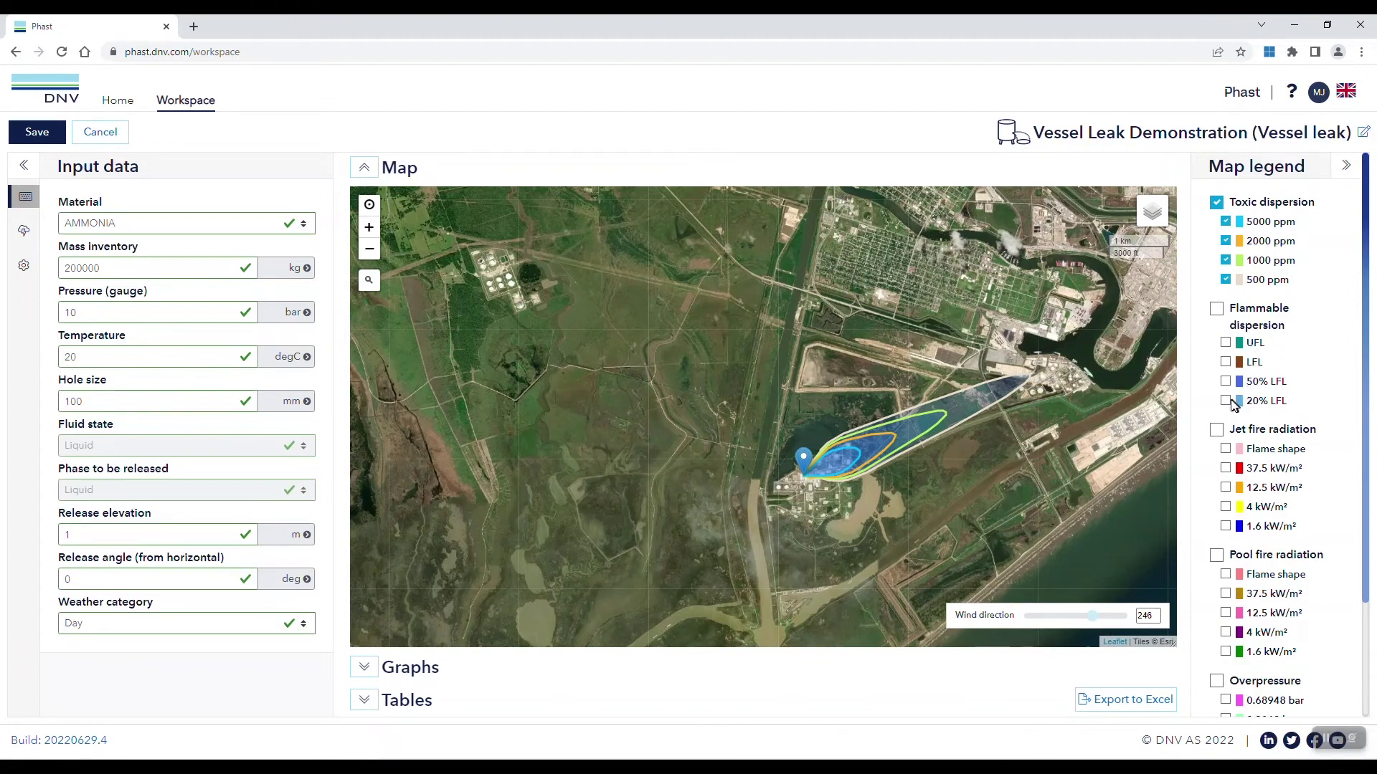
- Switch the map to the flammable dispersion zones, hiding the toxic dispersion contours
{"action": "left_click", "coordinate": [1217, 310]}
{"action": "left_click_drag", "start_coordinate": [796, 395], "coordinate": [764, 375]}
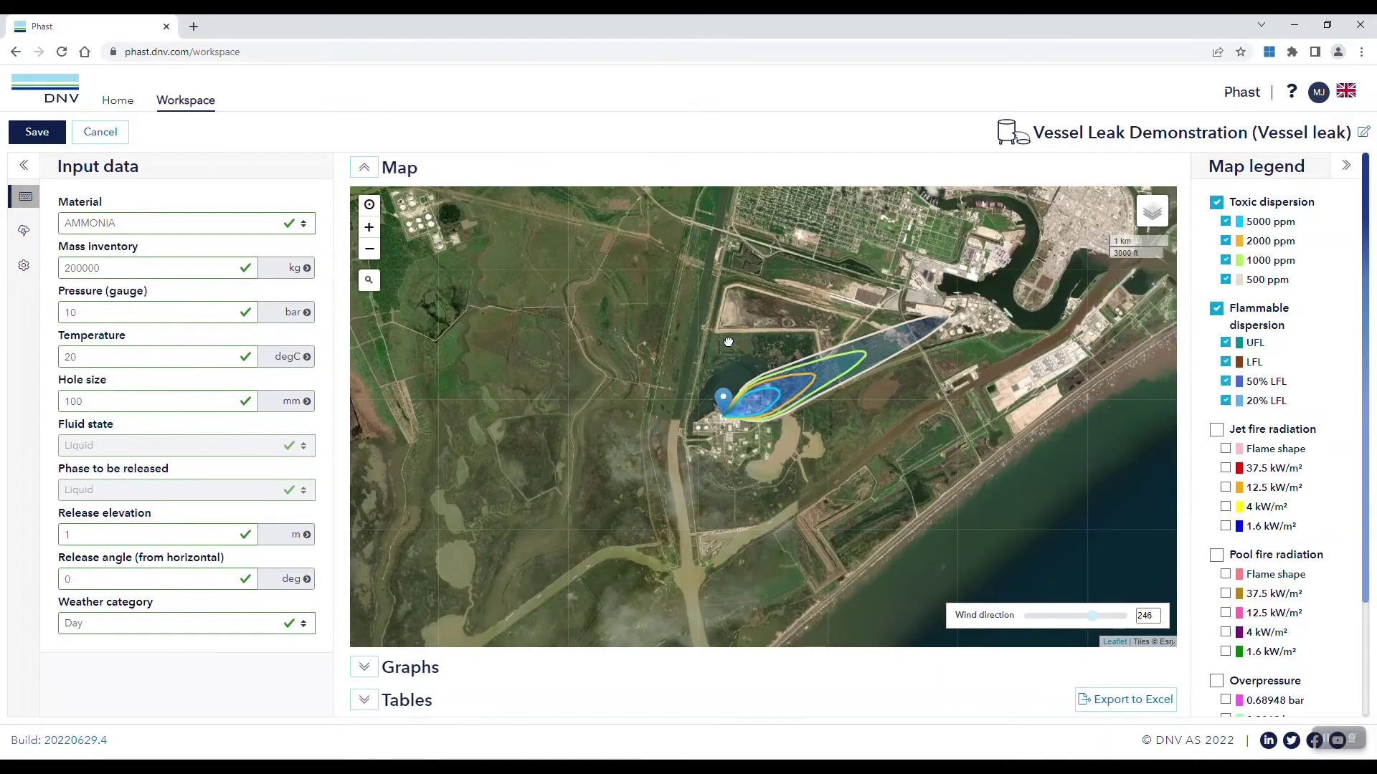
{"action": "left_click", "coordinate": [1217, 203]}
{"action": "scroll", "coordinate": [820, 412], "scroll_direction": "up", "scroll_amount": 1}
{"action": "scroll", "coordinate": [820, 412], "scroll_direction": "up", "scroll_amount": 1}
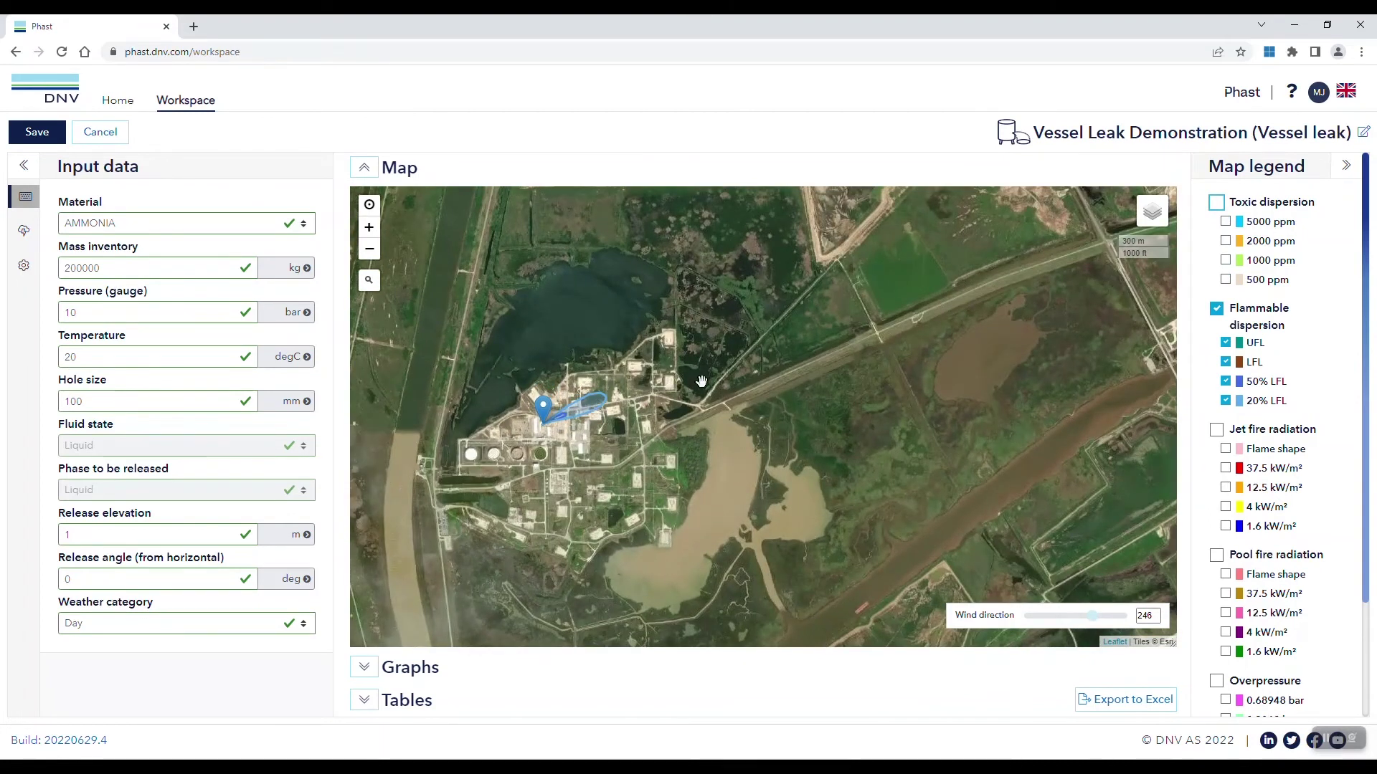
- Replace the flammable zones with jet fire radiation zones, centring the jet fire circle
{"action": "left_click", "coordinate": [1218, 309]}
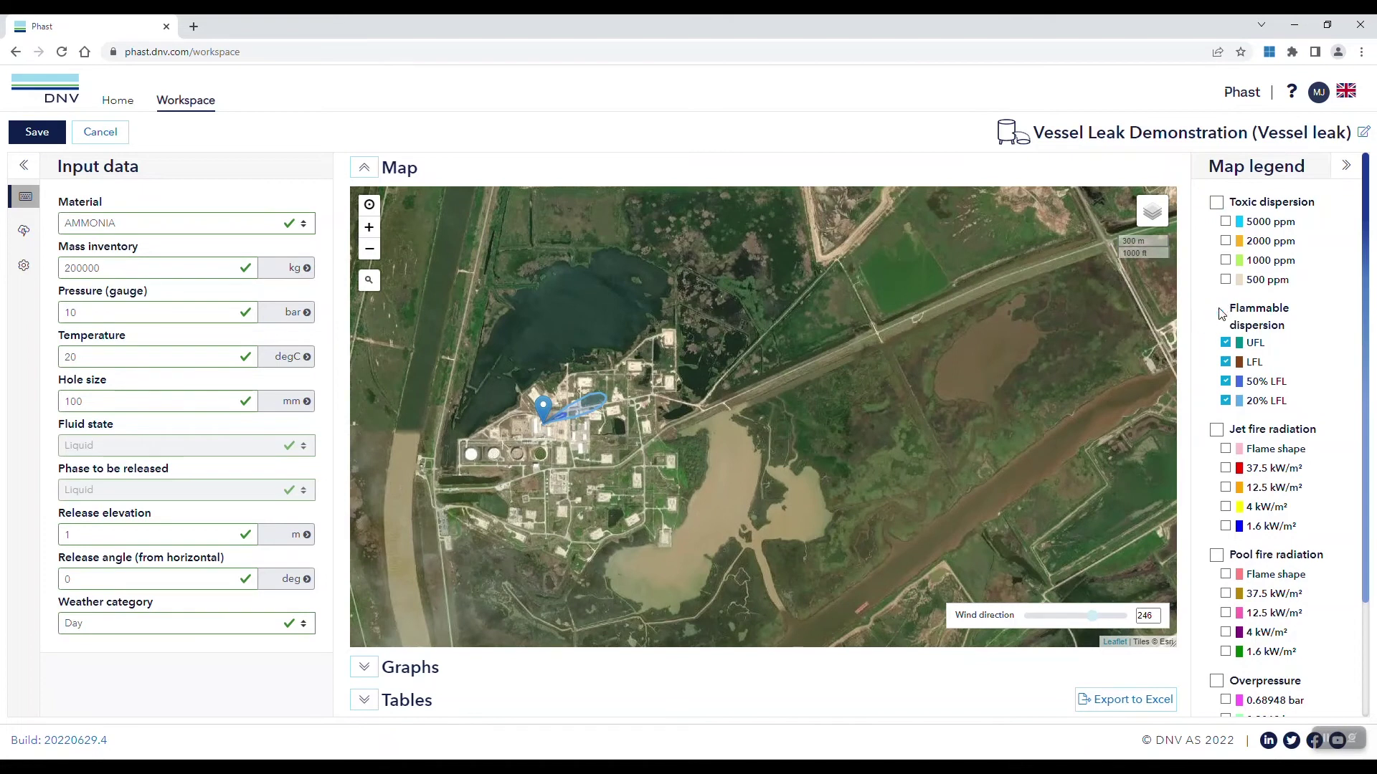
{"action": "left_click", "coordinate": [1217, 430]}
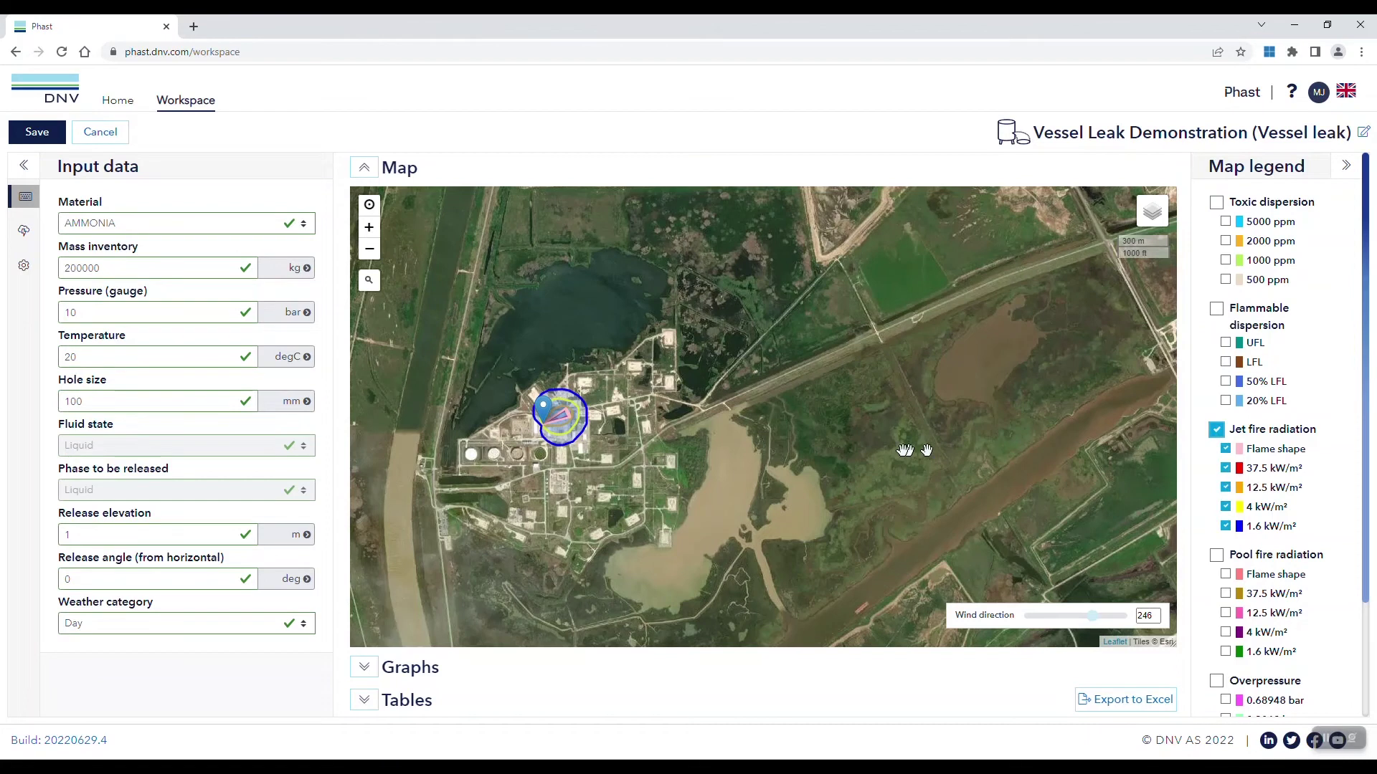
{"action": "left_click_drag", "start_coordinate": [697, 464], "coordinate": [842, 457]}
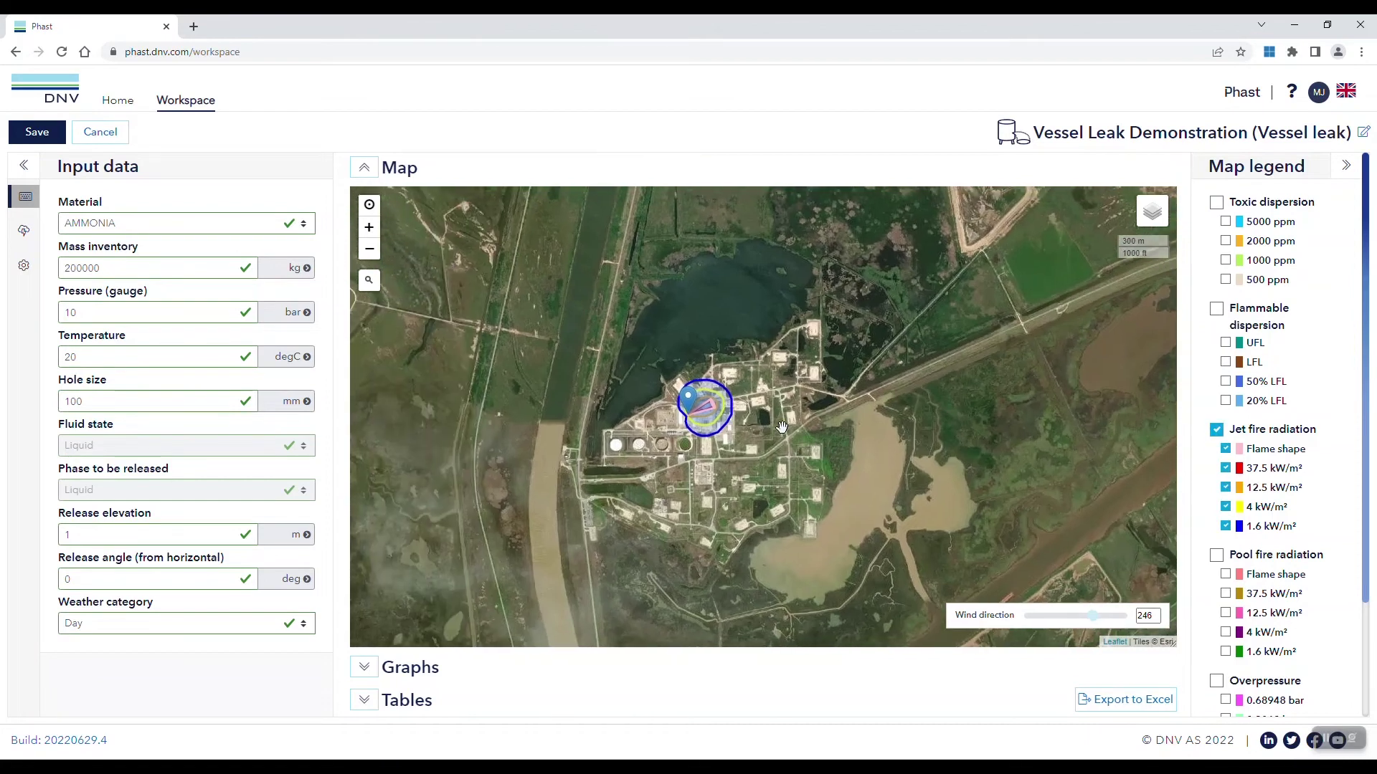
{"action": "scroll", "coordinate": [777, 426], "scroll_direction": "up", "scroll_amount": 3}
{"action": "left_click_drag", "start_coordinate": [674, 413], "coordinate": [968, 441]}
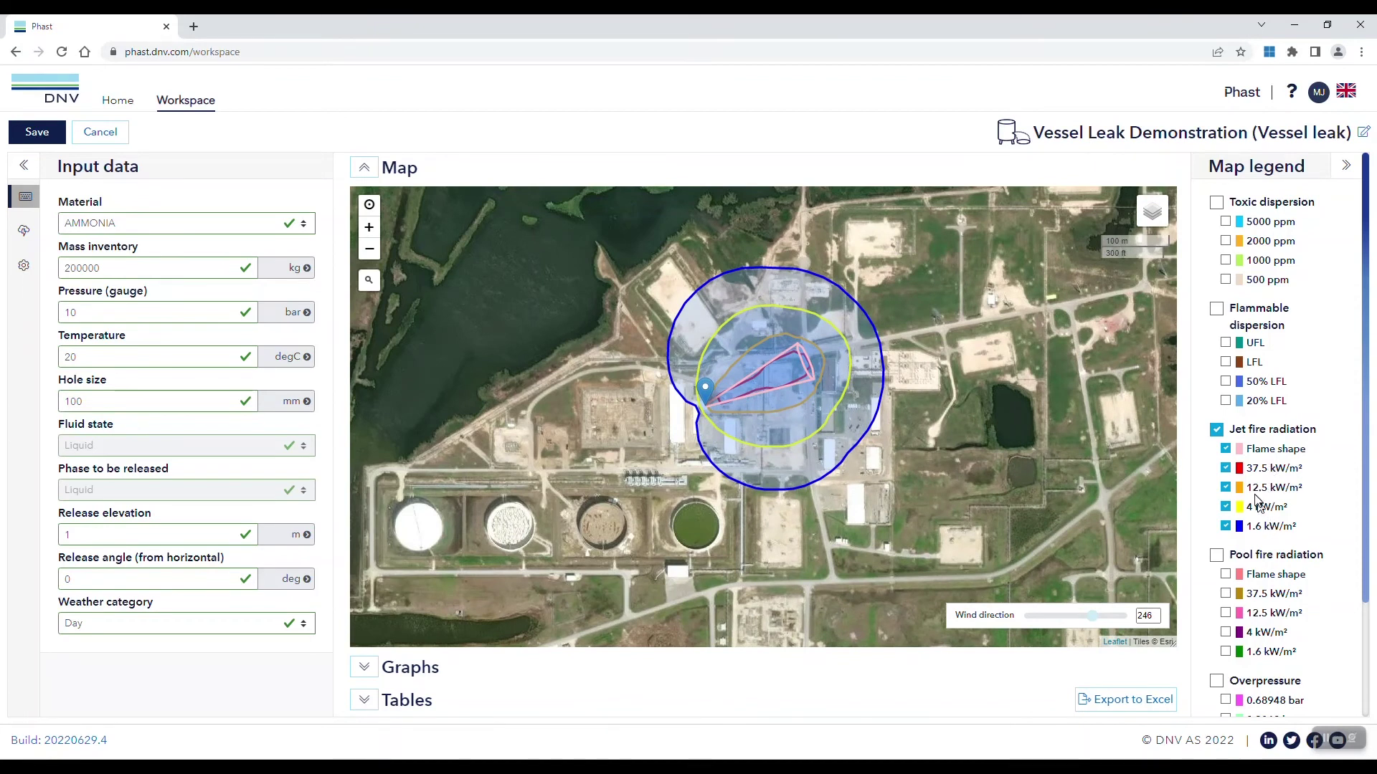
- Swap the jet fire zones for pool fire radiation contours (37.5 to 1.6 kW/m²)
{"action": "left_click", "coordinate": [1217, 430]}
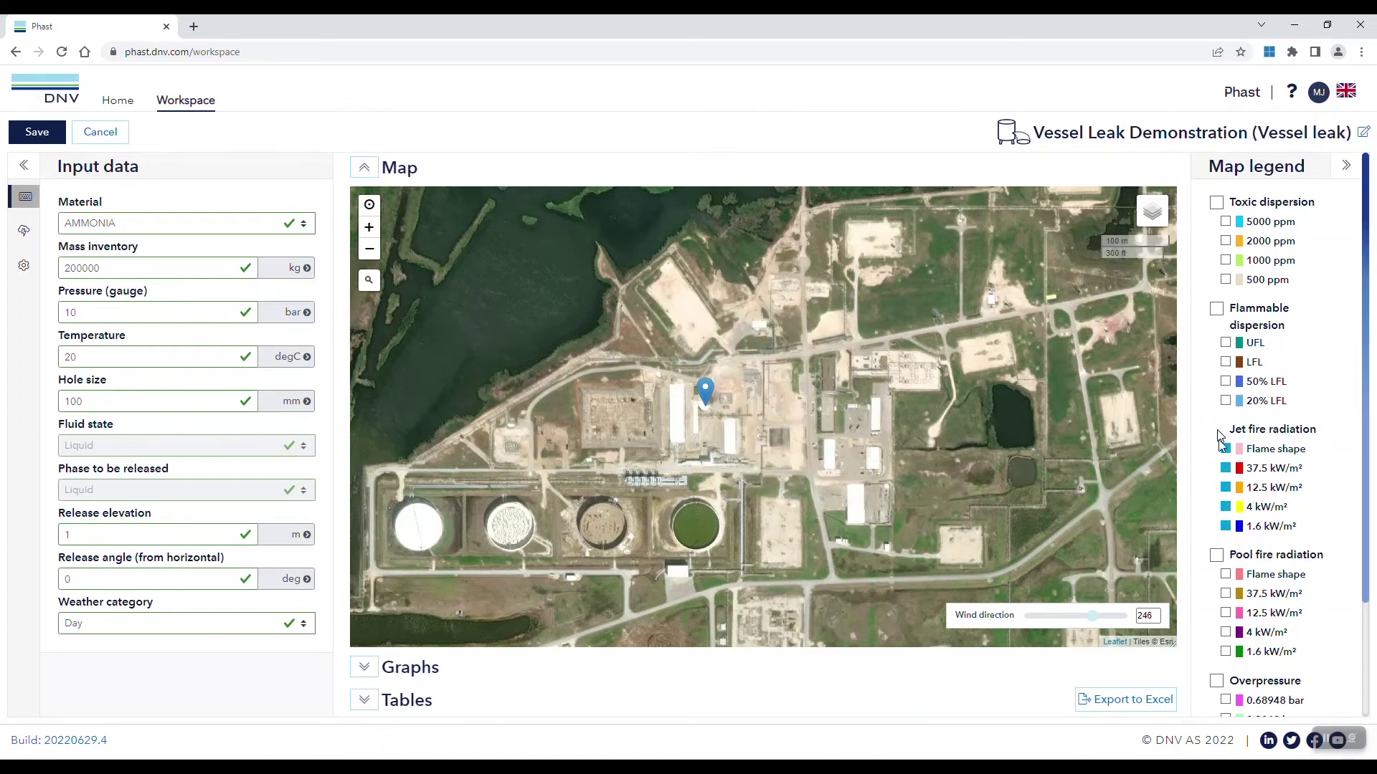
{"action": "left_click", "coordinate": [1217, 555]}
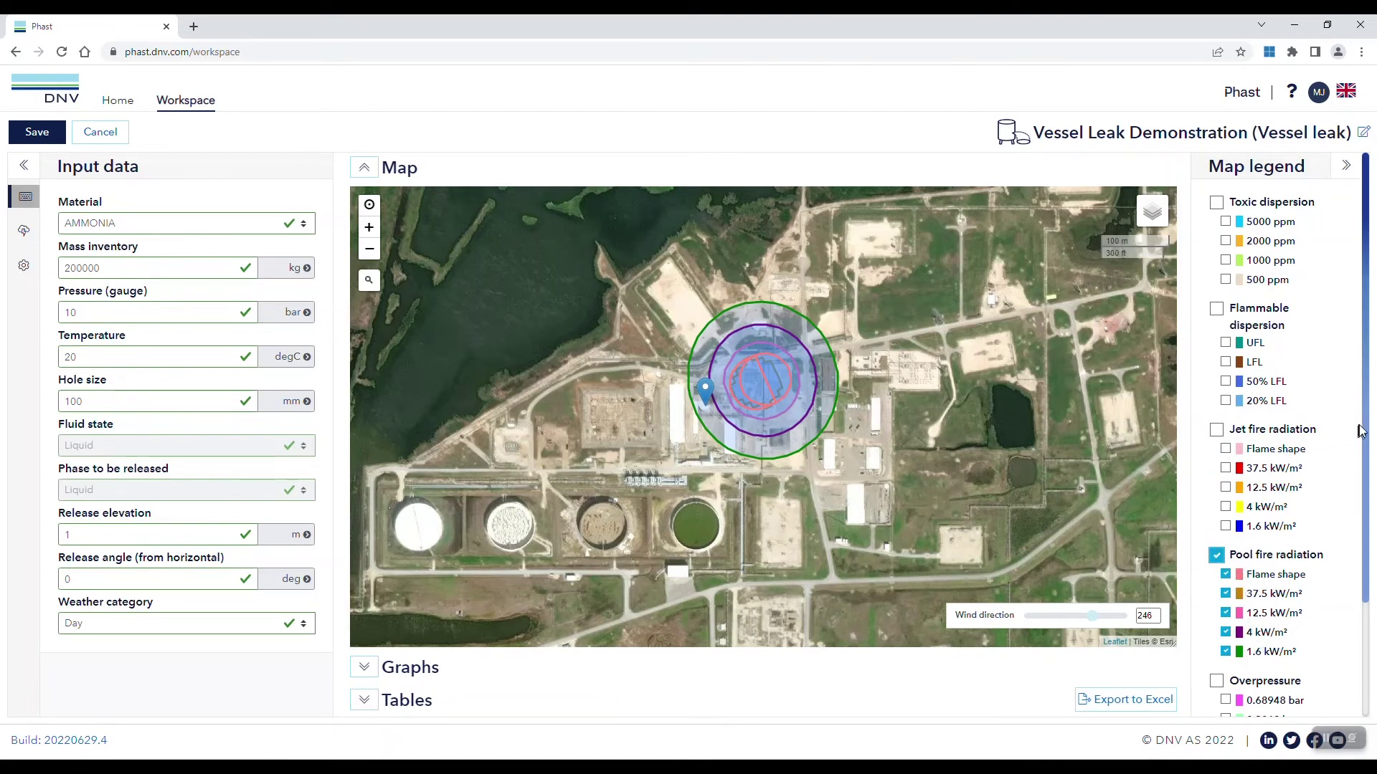
{"action": "scroll", "coordinate": [1284, 502], "scroll_direction": "down", "scroll_amount": 2}
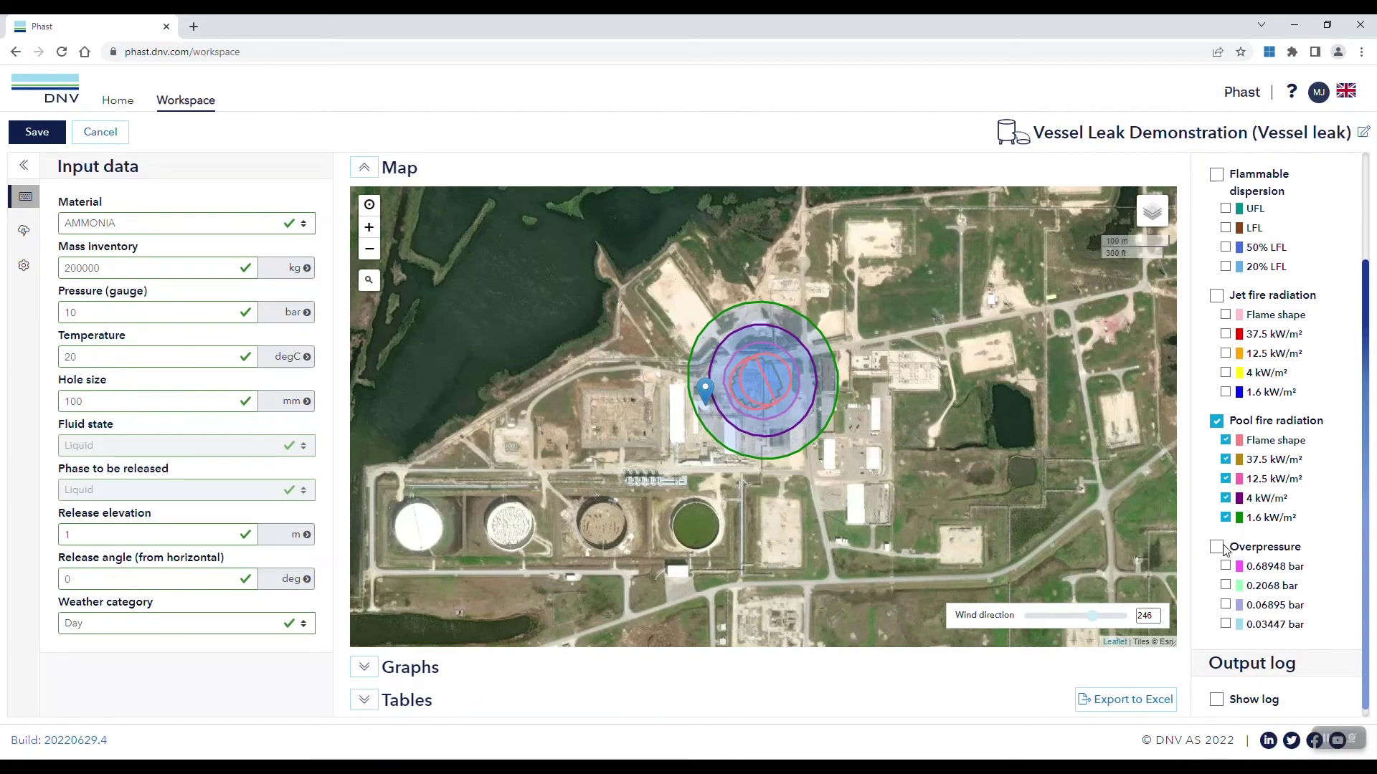
- Replace pool fire with the overpressure zones, set wind direction to 264, and zoom out
{"action": "left_click", "coordinate": [1216, 421]}
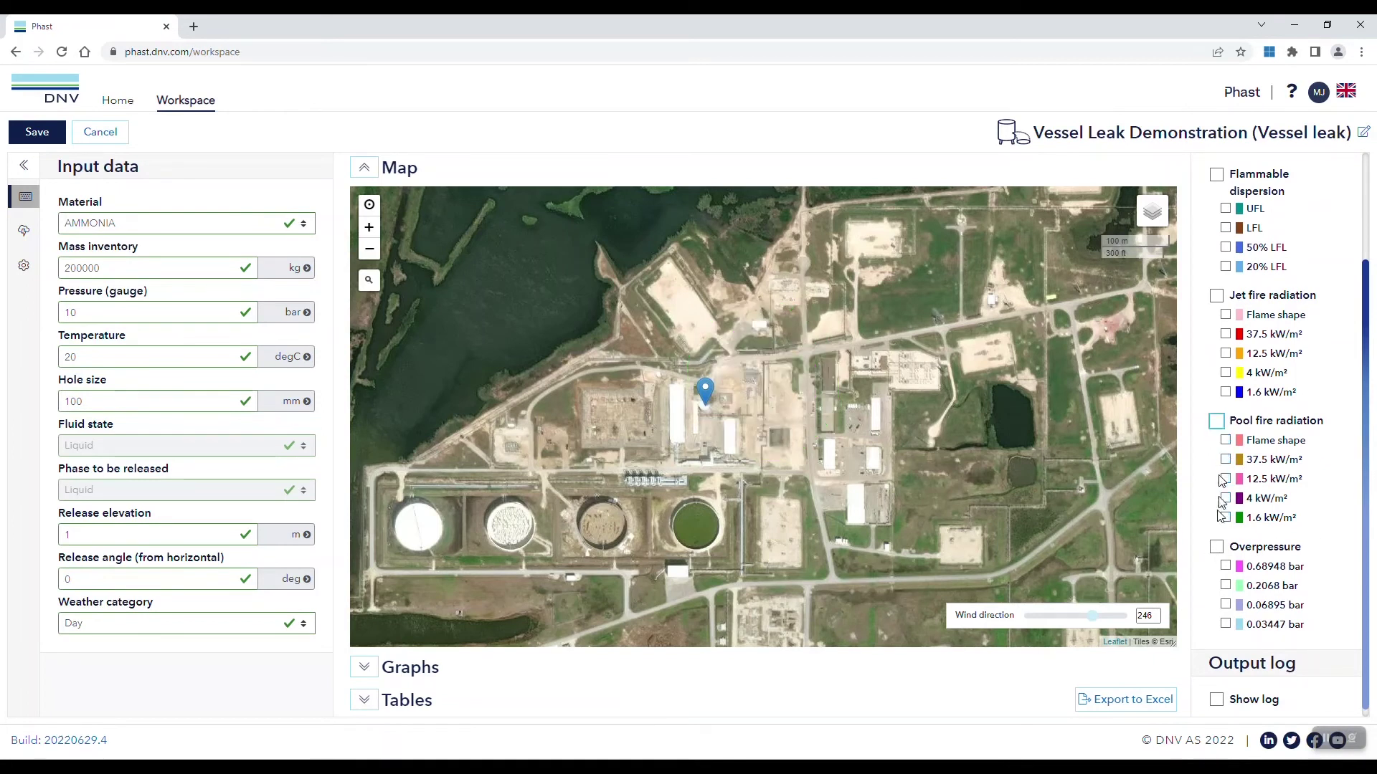
{"action": "left_click", "coordinate": [1216, 547]}
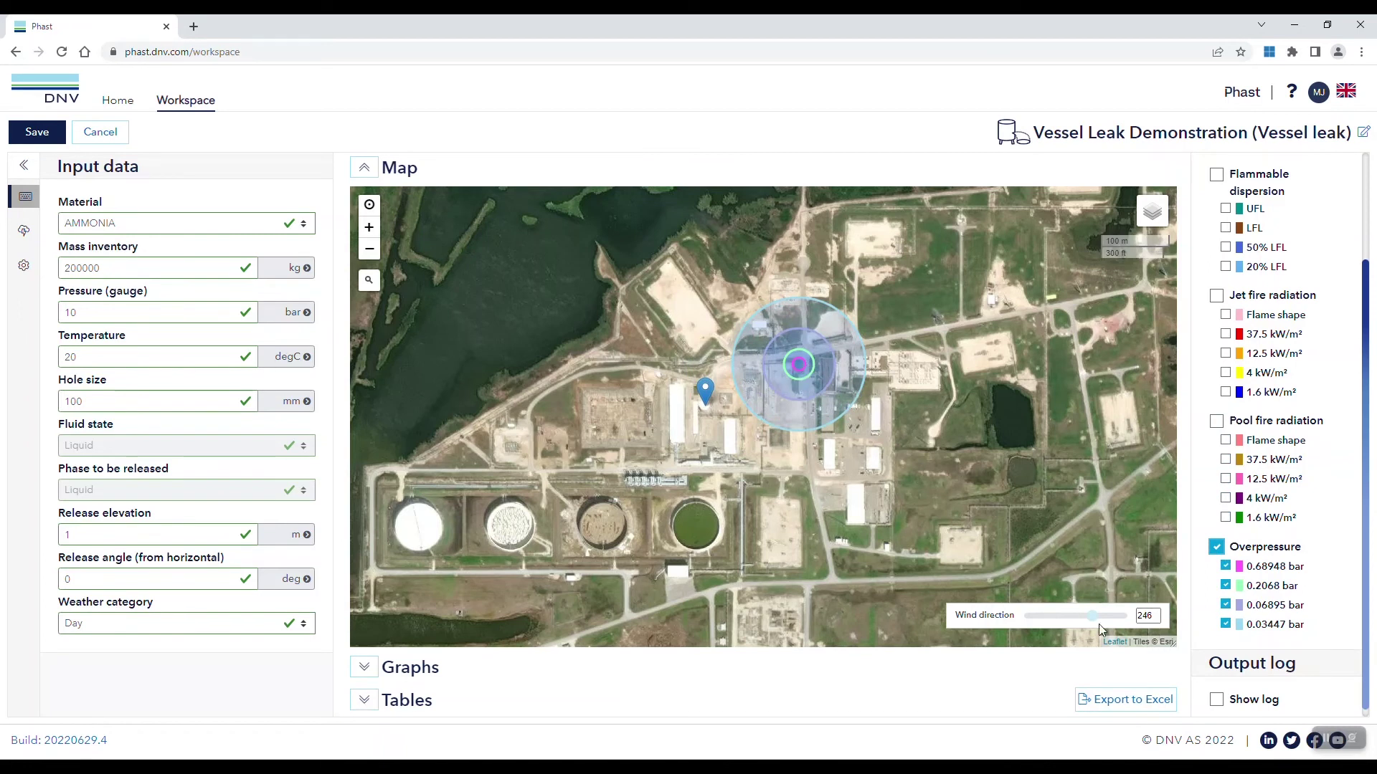
{"action": "mouse_move", "coordinate": [1095, 623]}
{"action": "left_mouse_down"}
{"action": "mouse_move", "coordinate": [1051, 620]}
{"action": "mouse_move", "coordinate": [1099, 618]}
{"action": "left_mouse_up"}
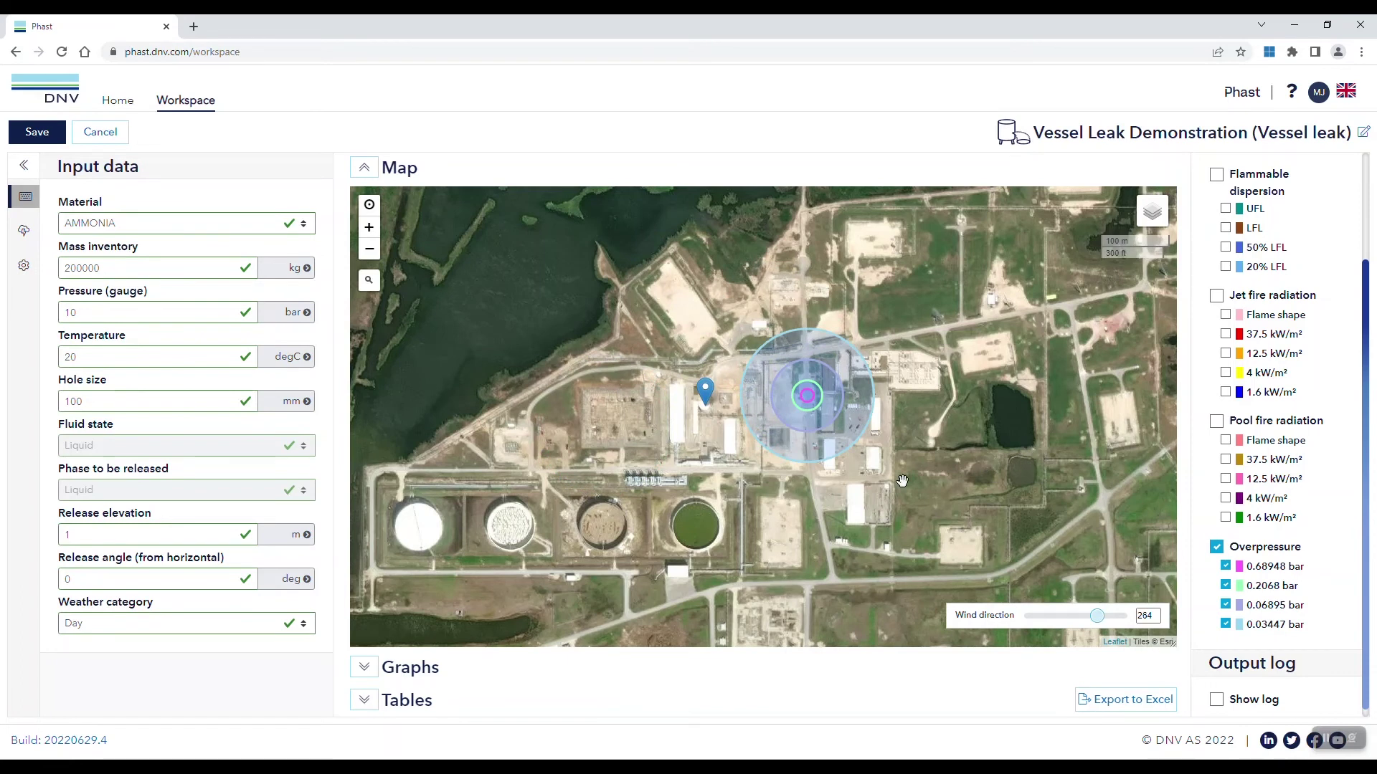
{"action": "scroll", "coordinate": [734, 462], "scroll_direction": "down", "scroll_amount": 1}
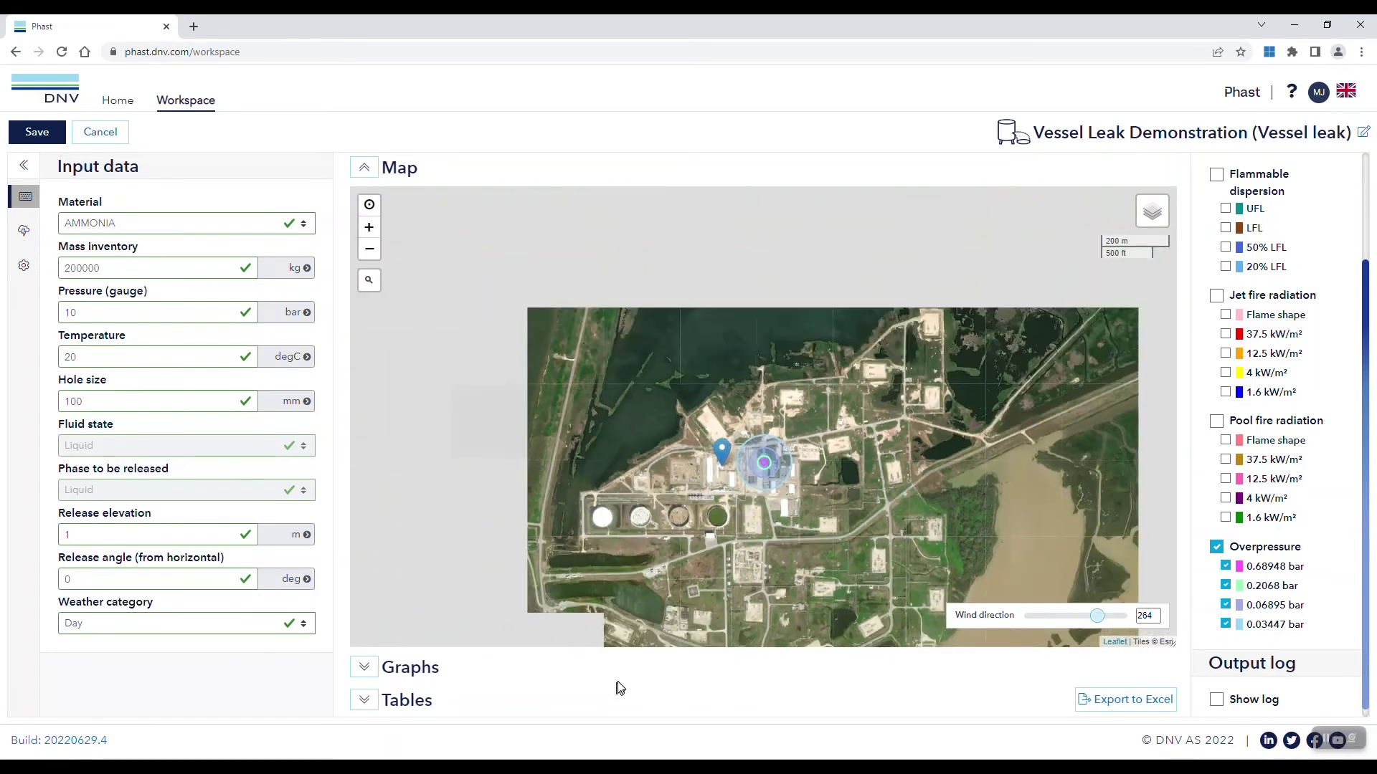
- Expand the results graphs and view the toxic side view and flammable dispersion footprint
{"action": "left_click", "coordinate": [366, 668]}
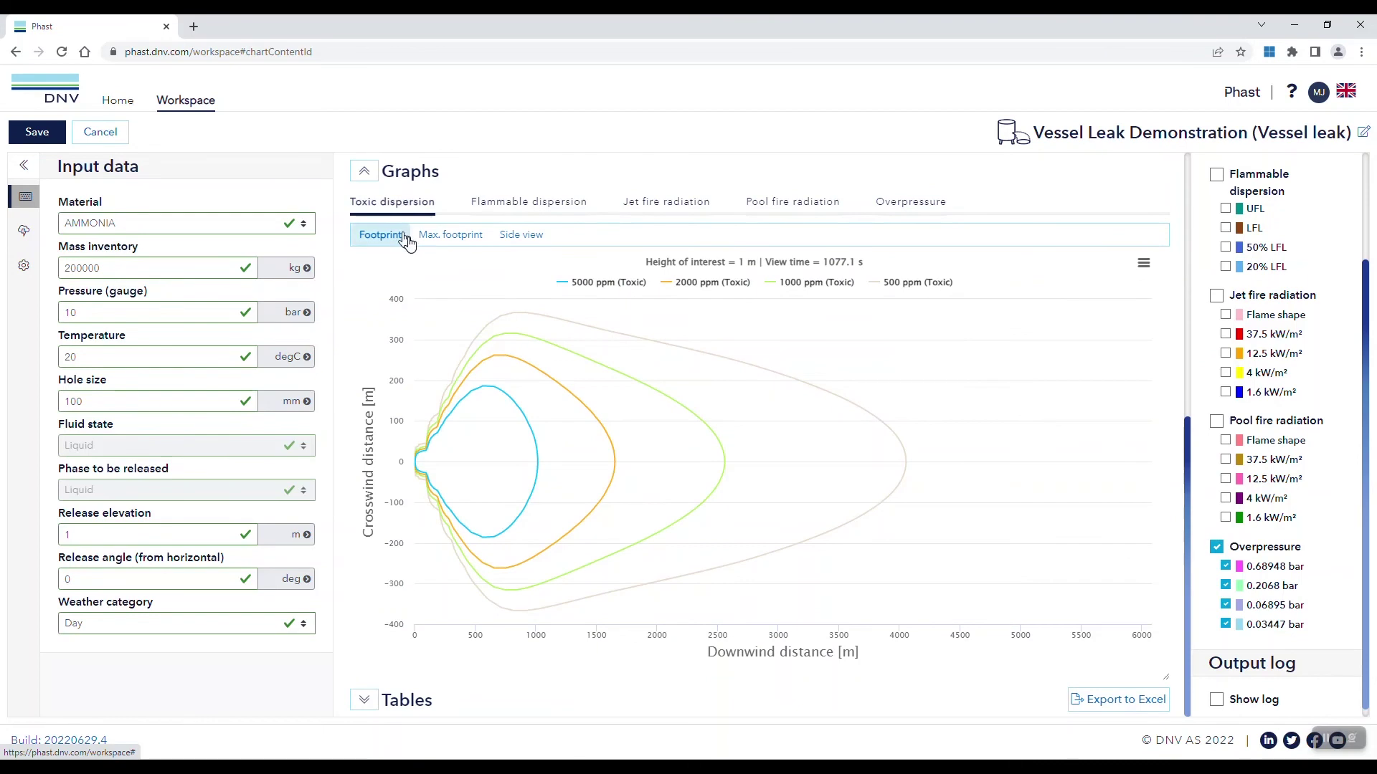
{"action": "left_click", "coordinate": [537, 237]}
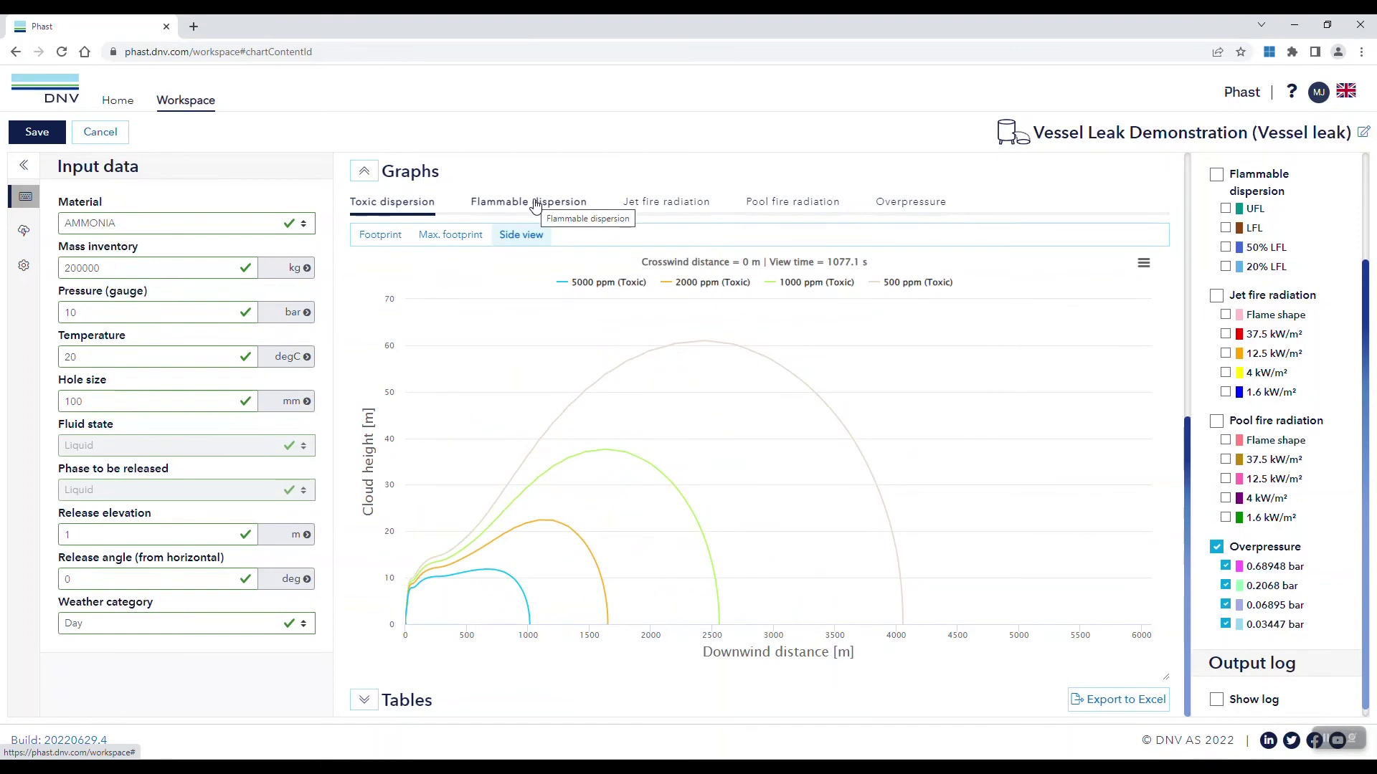
{"action": "left_click", "coordinate": [538, 206]}
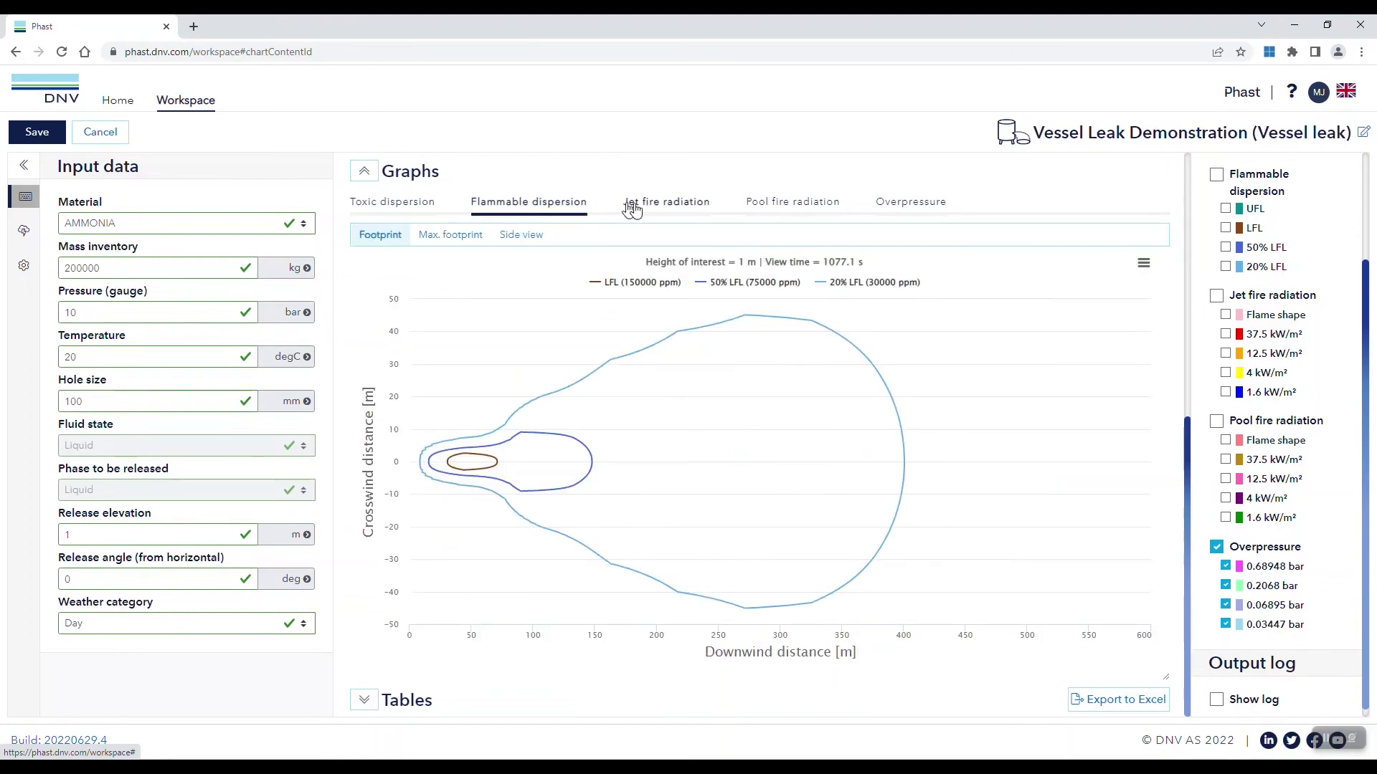
- Review the jet fire, pool fire and overpressure footprint graphs, then expand the Tables
{"action": "left_click", "coordinate": [680, 205]}
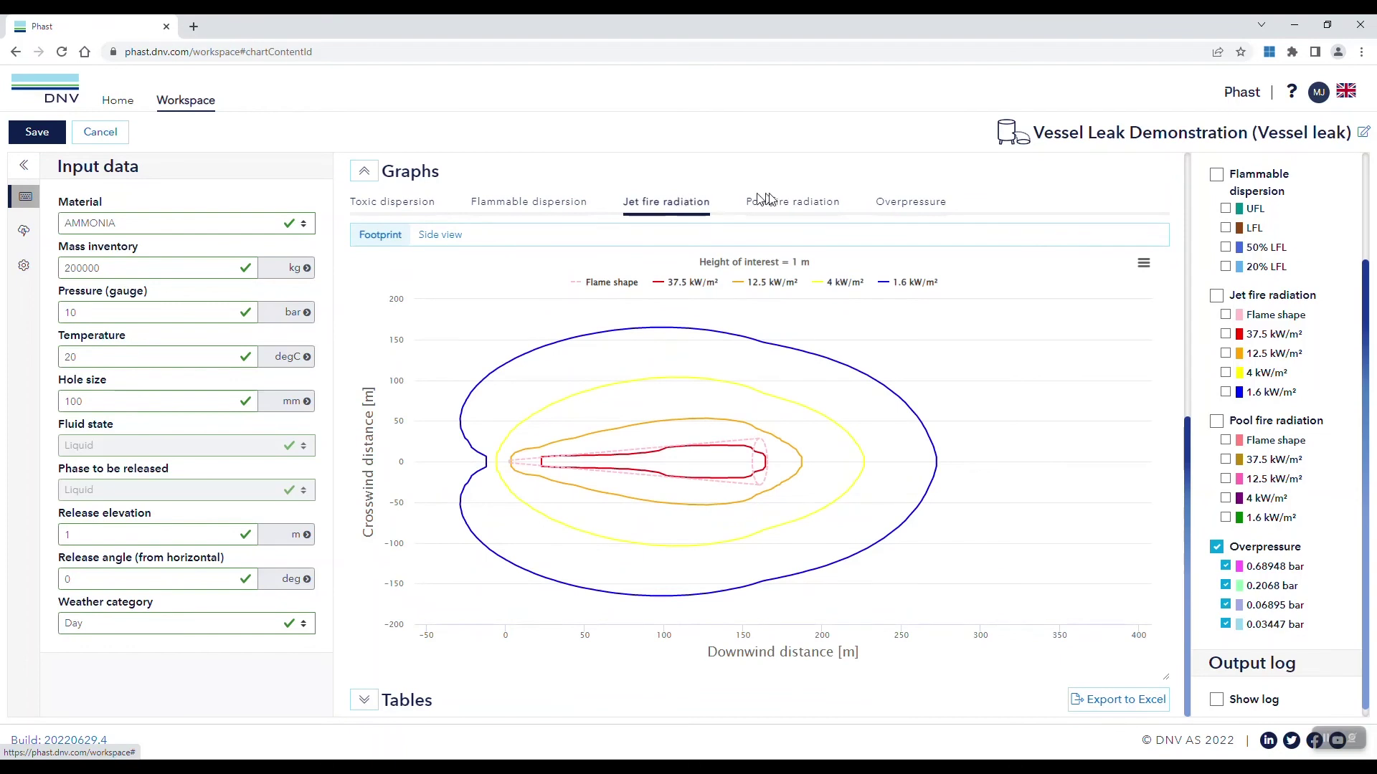
{"action": "left_click", "coordinate": [796, 205]}
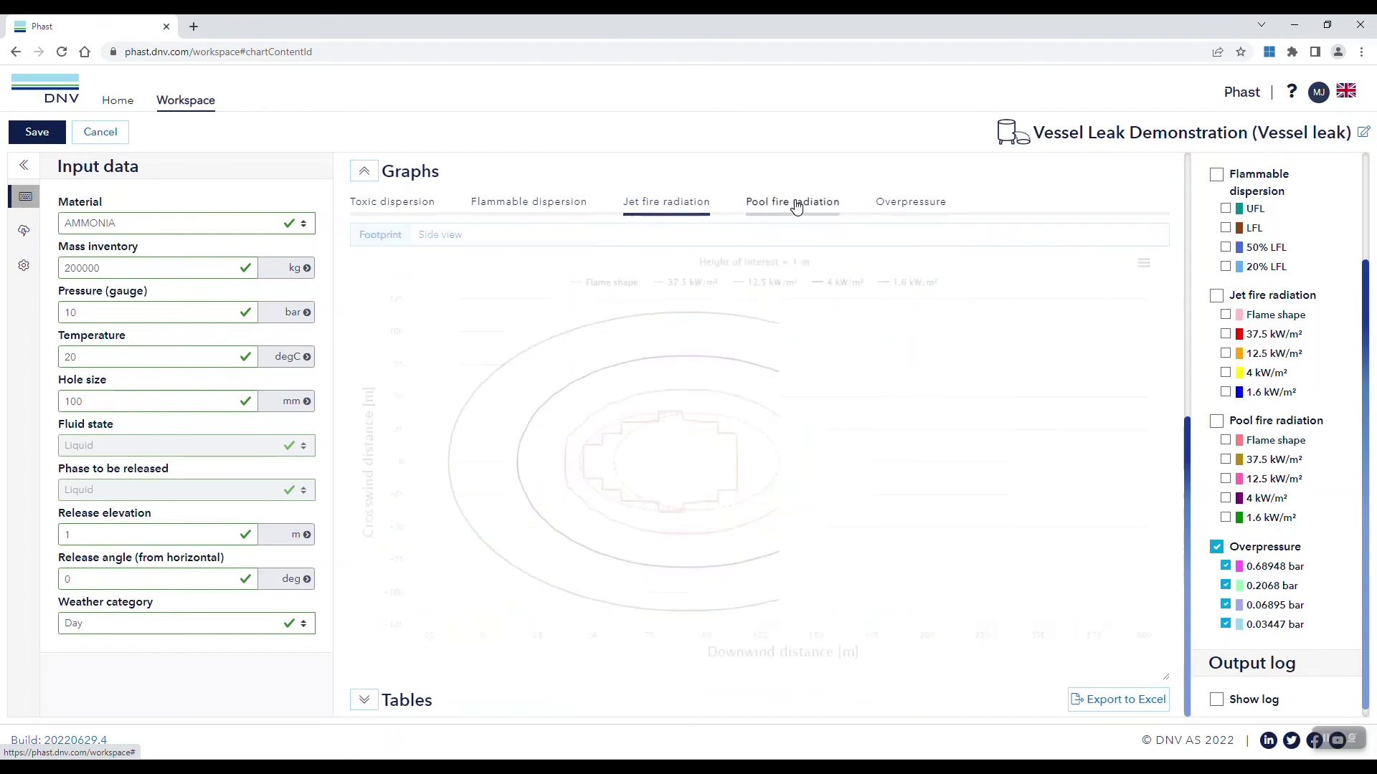
{"action": "left_click", "coordinate": [911, 206]}
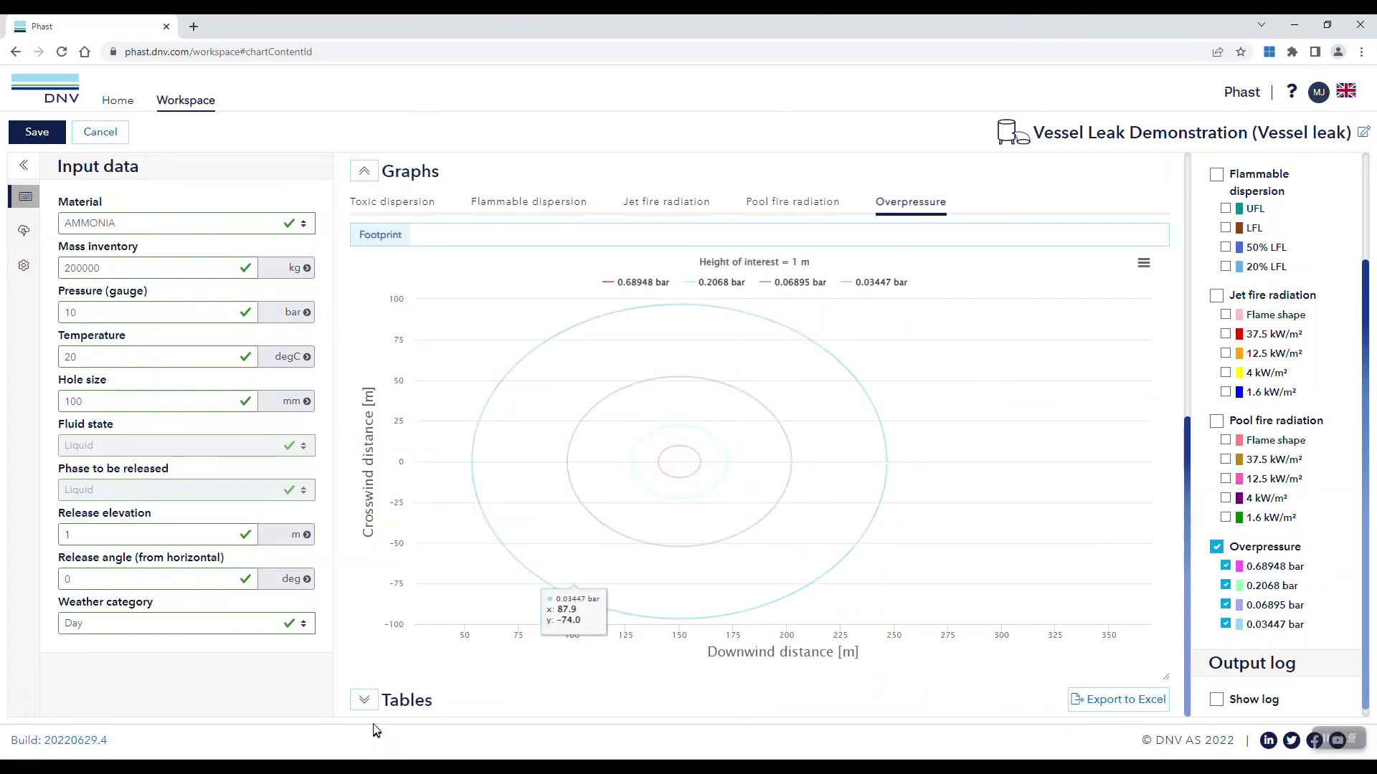
{"action": "left_click", "coordinate": [365, 700]}
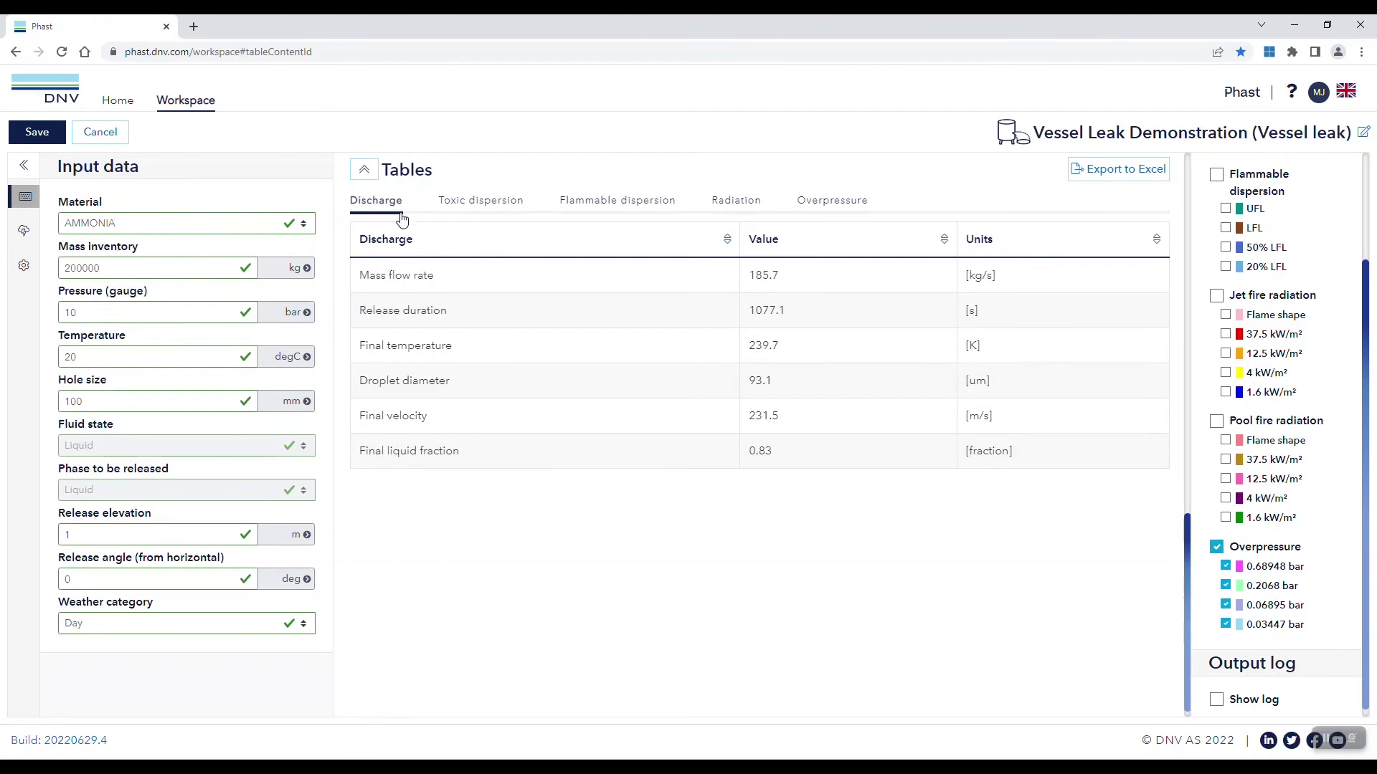
- Page through the toxic, flammable, radiation and overpressure tables, then scroll back up to the map
{"action": "left_click", "coordinate": [496, 208]}
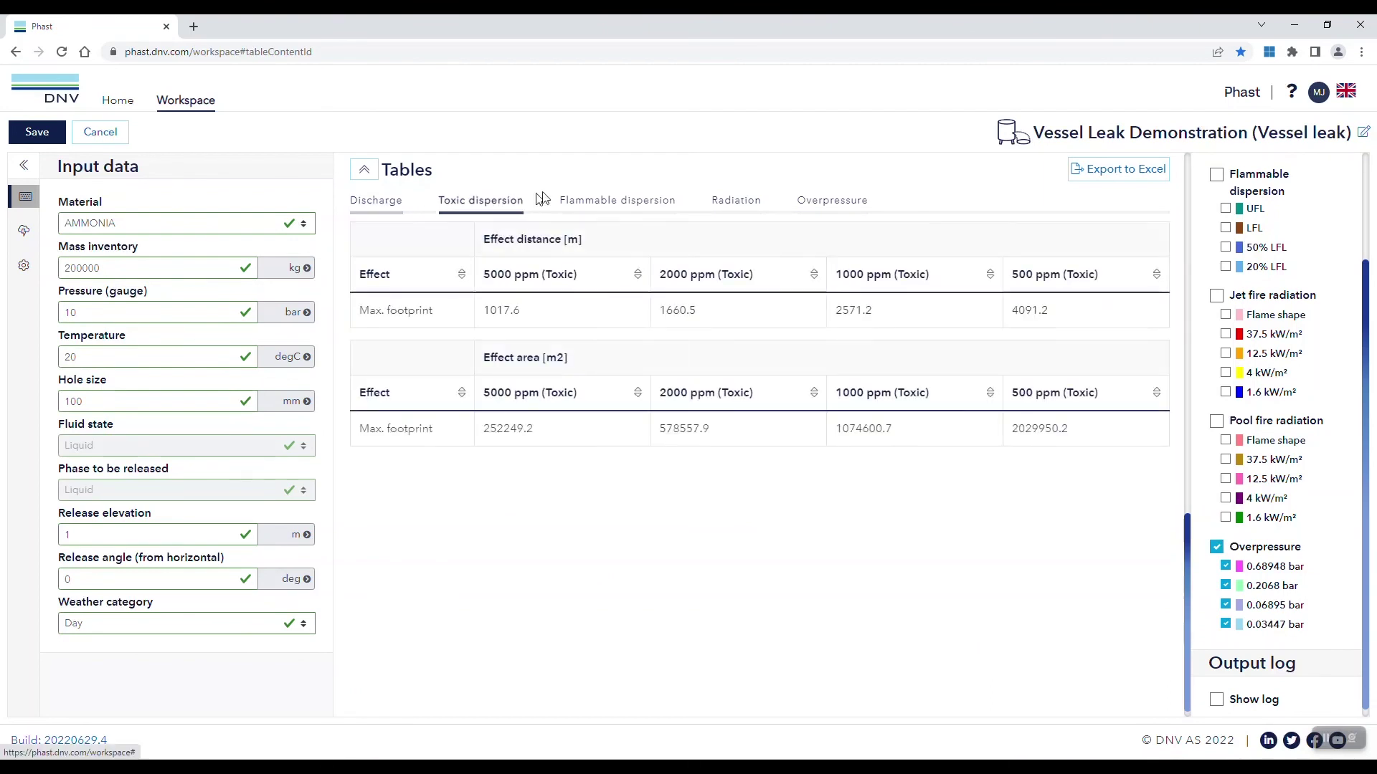
{"action": "left_click", "coordinate": [630, 208]}
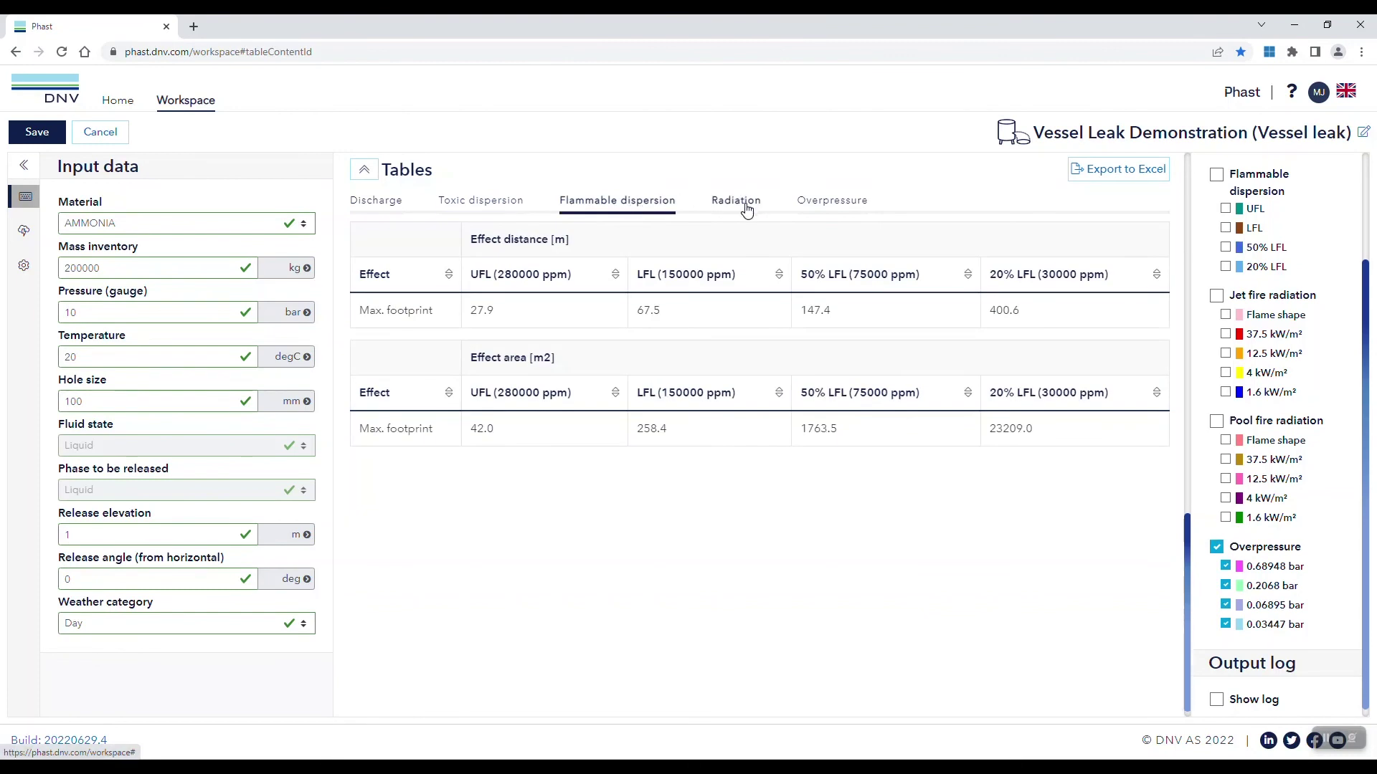
{"action": "left_click", "coordinate": [746, 208]}
{"action": "left_click", "coordinate": [828, 207]}
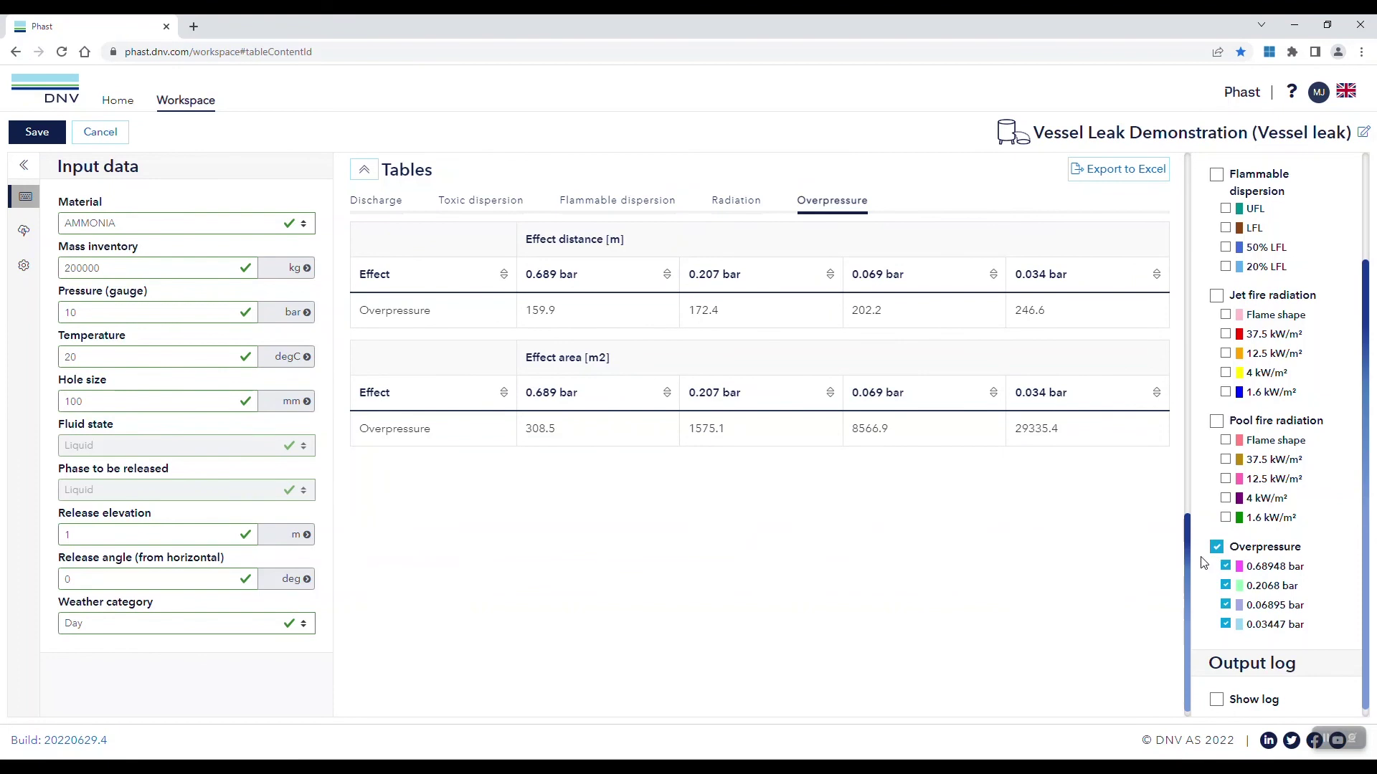
{"action": "left_click_drag", "start_coordinate": [1190, 566], "coordinate": [1191, 492]}
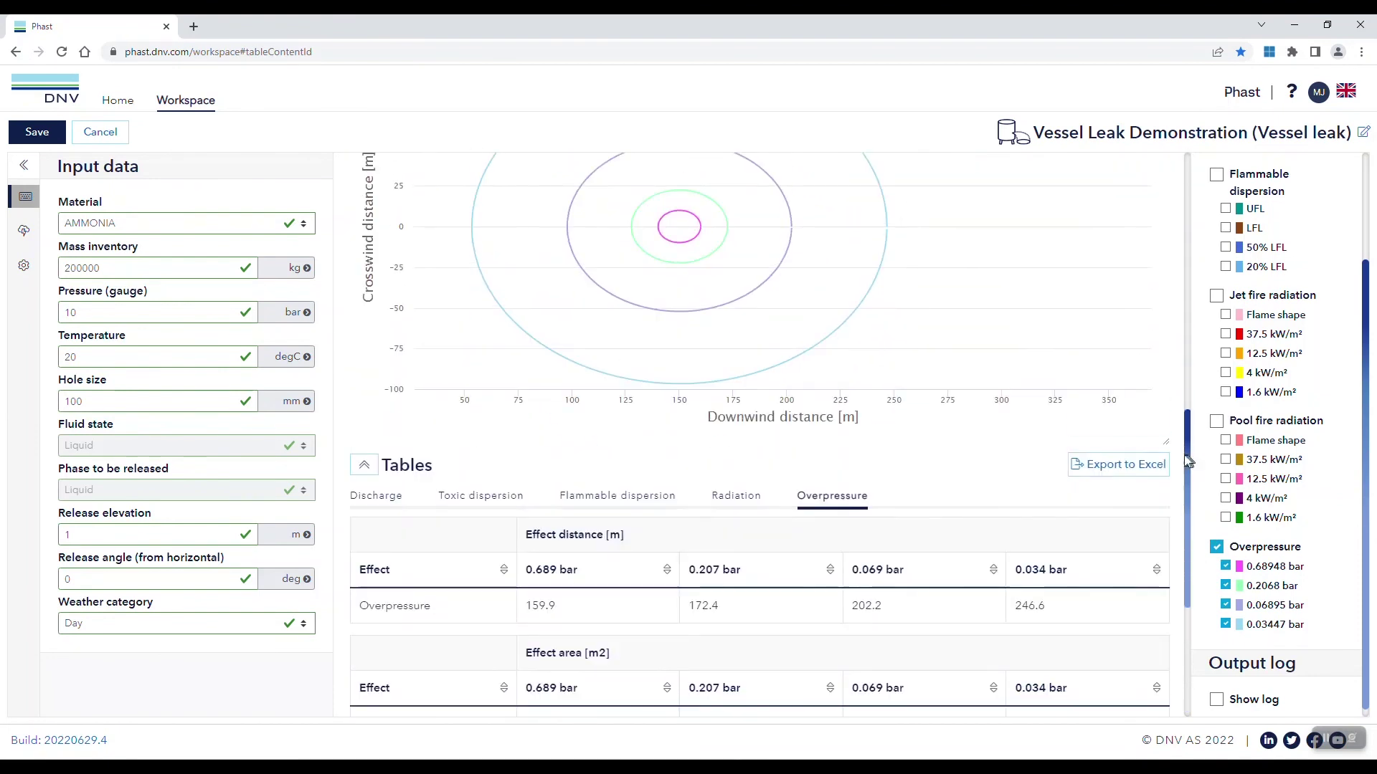
{"action": "left_click_drag", "start_coordinate": [1192, 430], "coordinate": [1191, 157]}
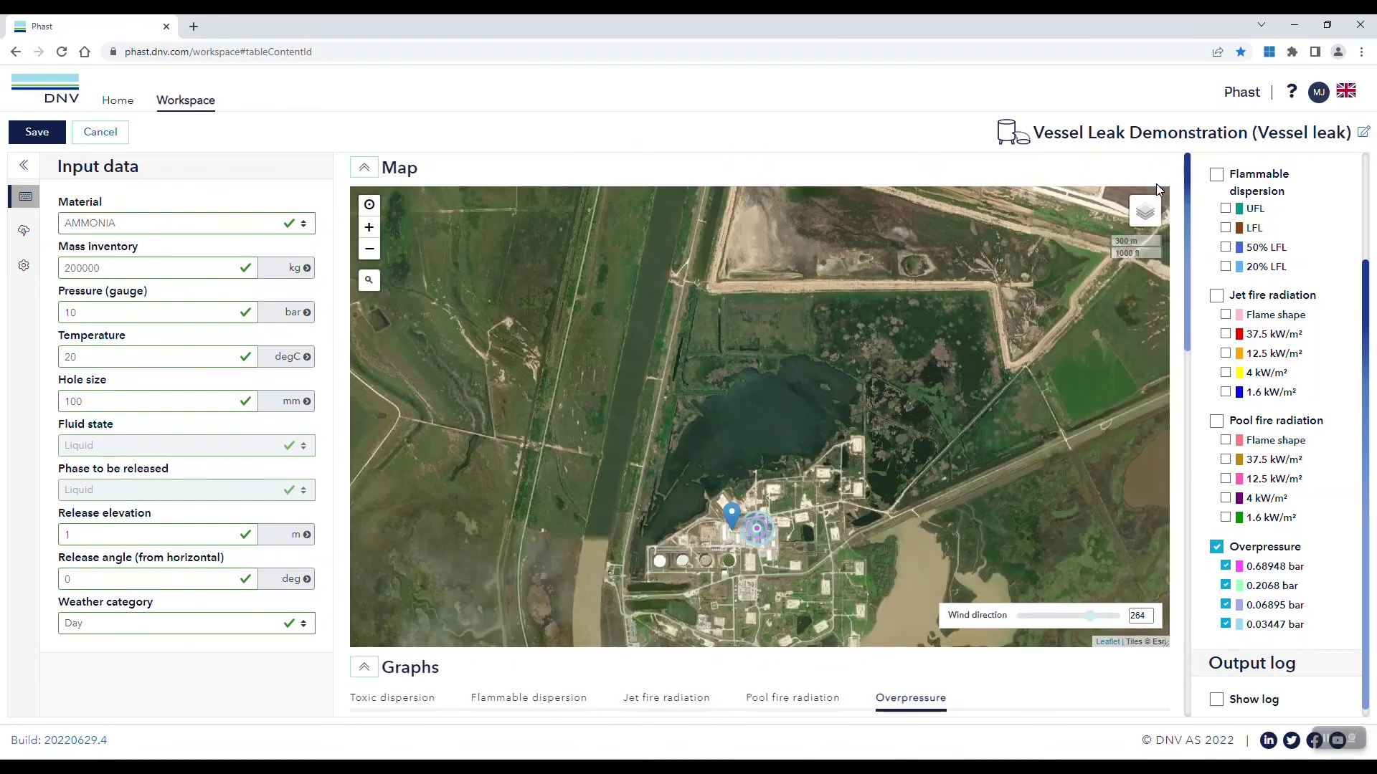